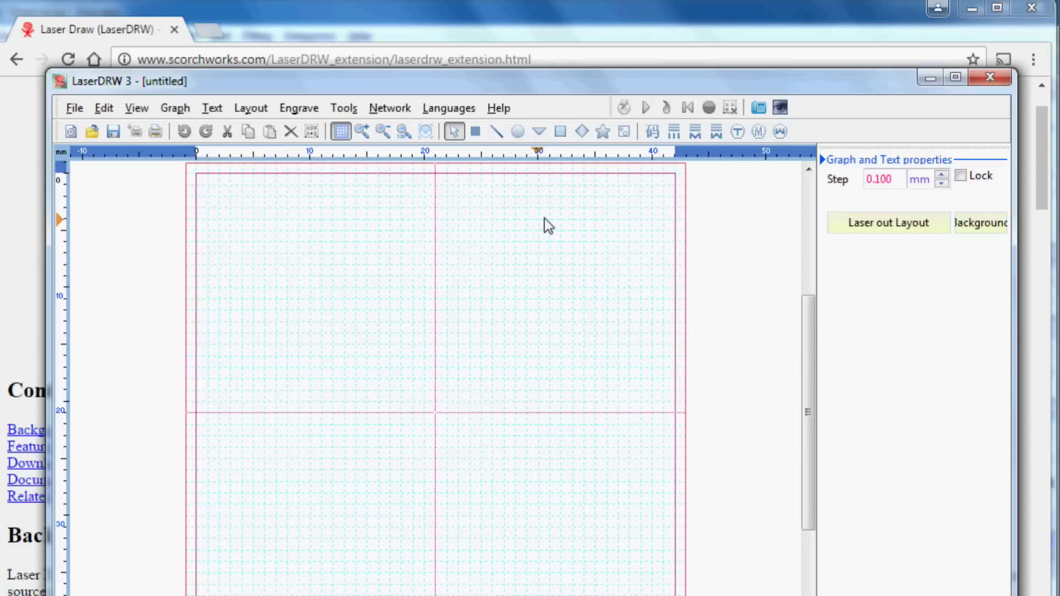
# Step: Minimize the empty LaserDRW drawing window to reveal the LaserDRW Extension for Inkscape web page
pyautogui.click(927, 80)
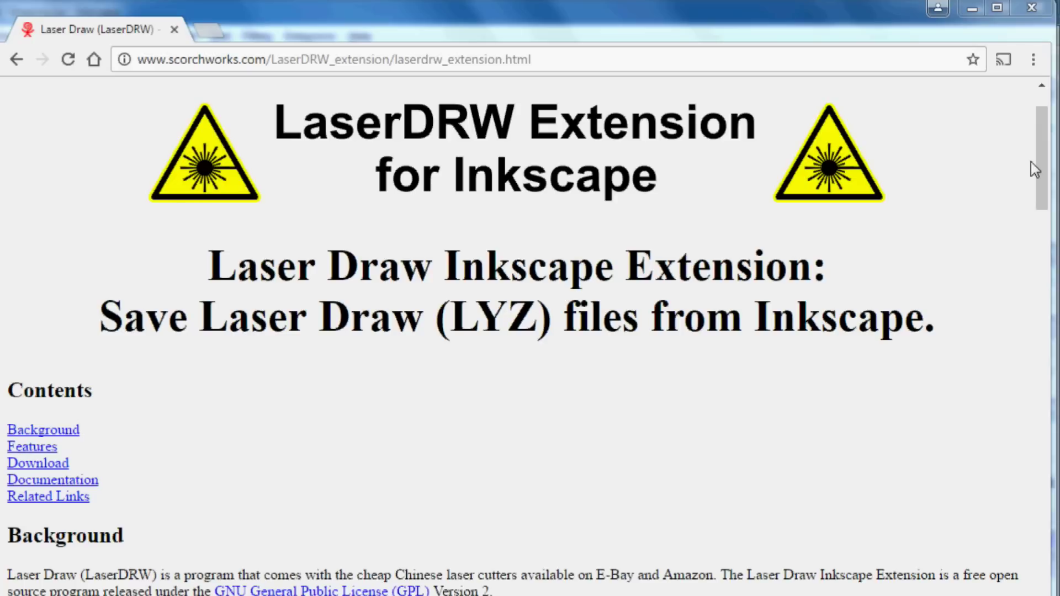
# Step: Scroll the extension page past Features and Download to the Documentation installation steps
pyautogui.moveTo(1043, 153); pyautogui.dragTo(1036, 256)
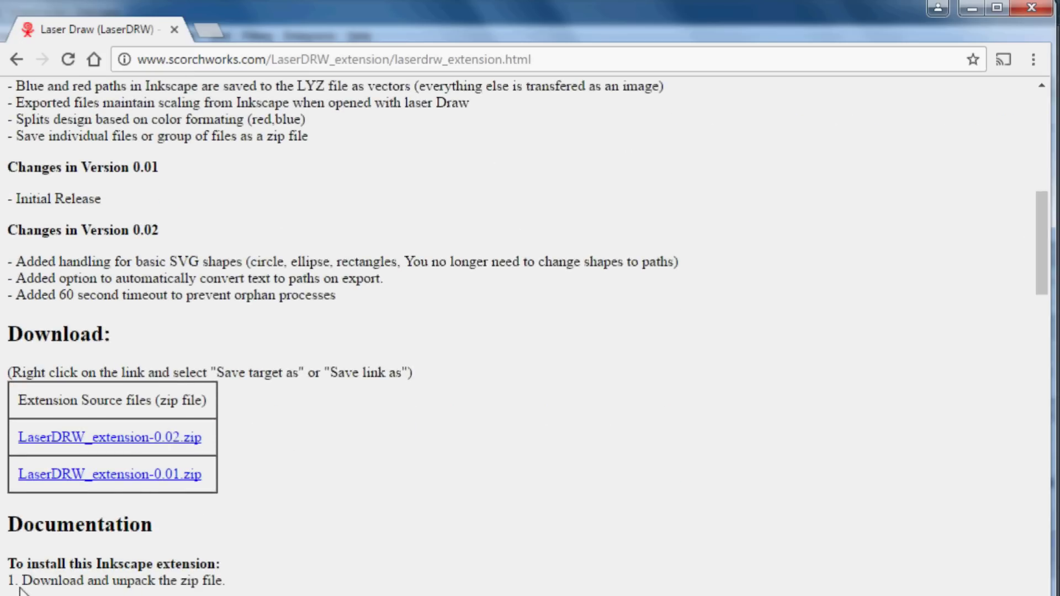
pyautogui.moveTo(1050, 243); pyautogui.dragTo(1050, 302)
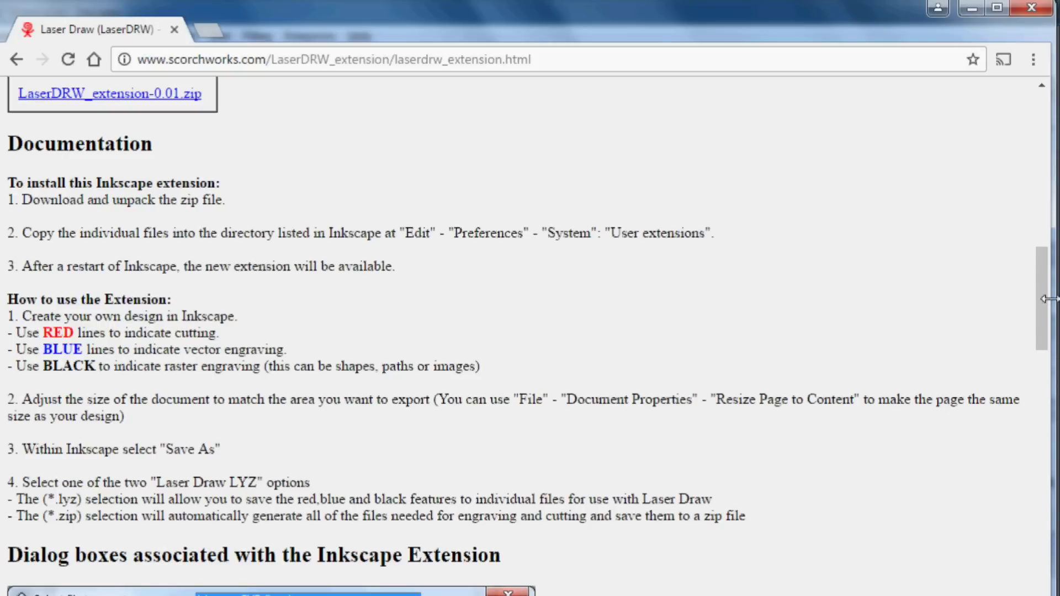
# Step: Scroll further to the usage notes on line colours and the example designs gallery
pyautogui.scroll(-3, 1047, 310)
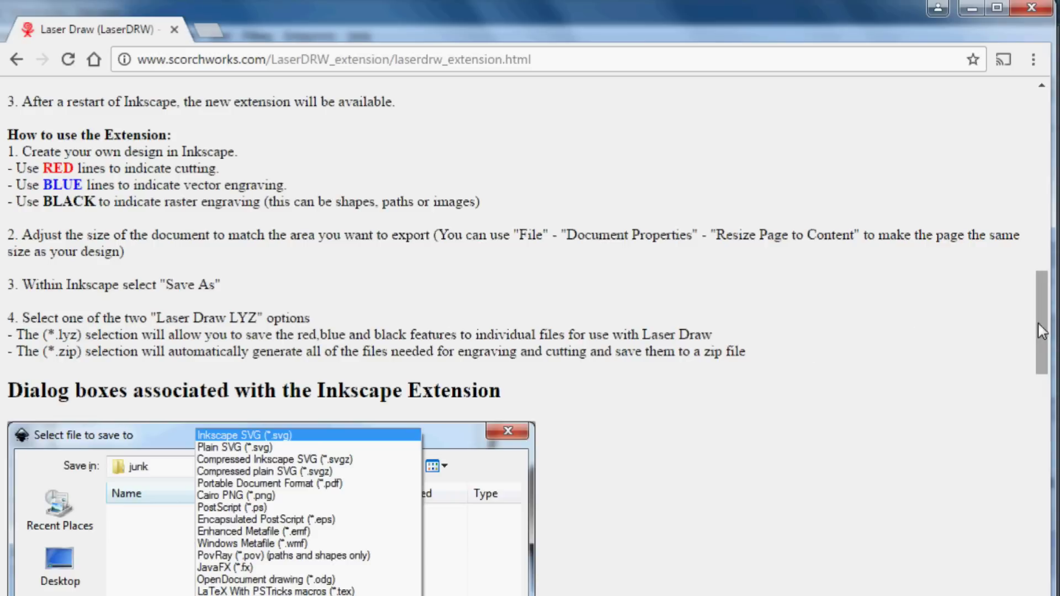
pyautogui.moveTo(1048, 329); pyautogui.dragTo(1032, 595)
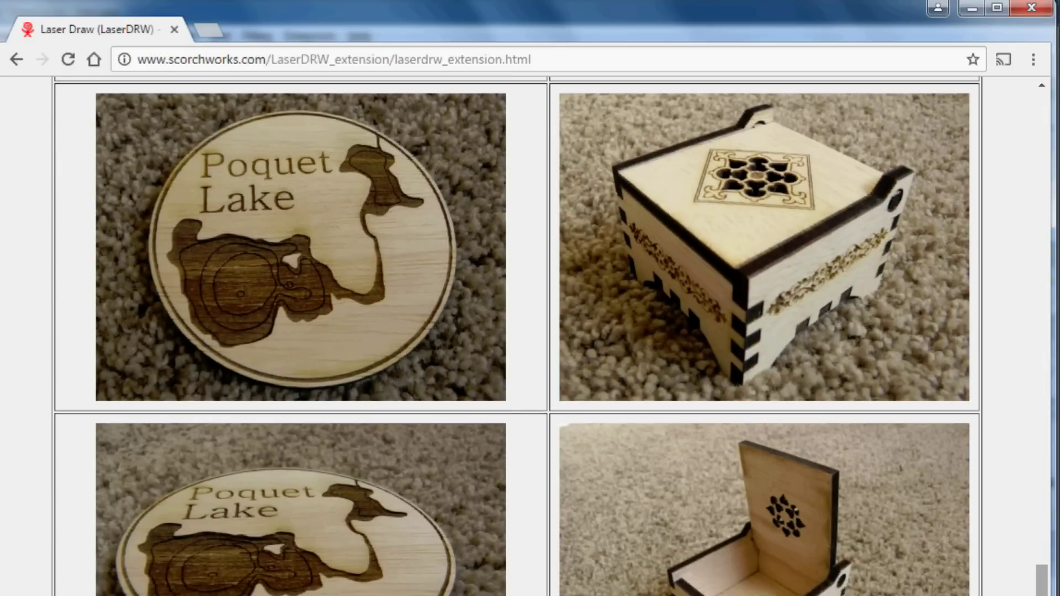
pyautogui.scroll(-4, 1013, 430)
pyautogui.scroll(10, 1014, 430)
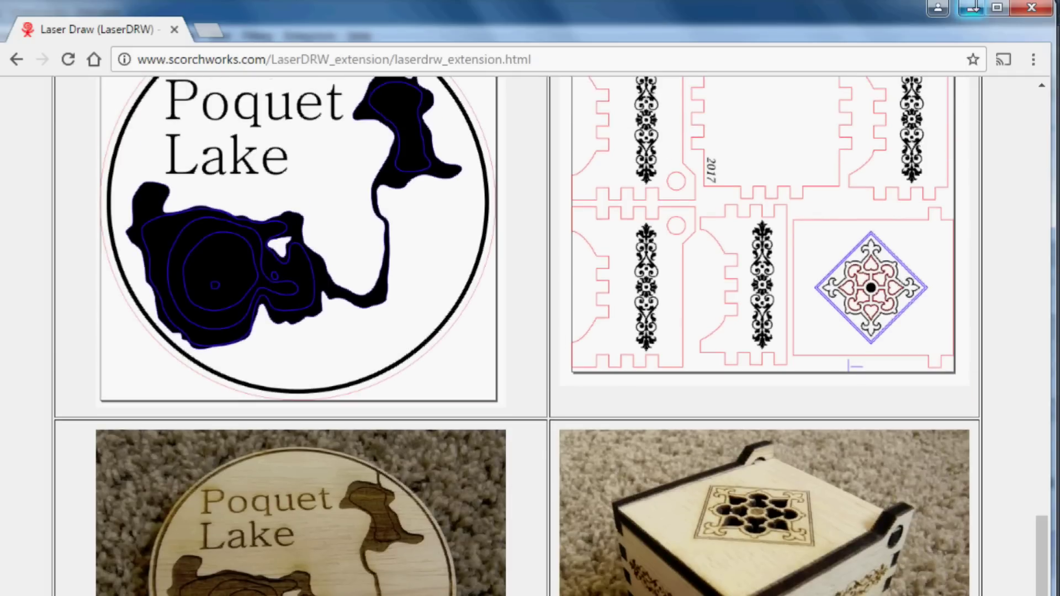
# Step: Back in Inkscape, draw a black rounded rectangle about 124.6 × 77.8 mm on the page
pyautogui.click(973, 8)
pyautogui.click(15, 228)
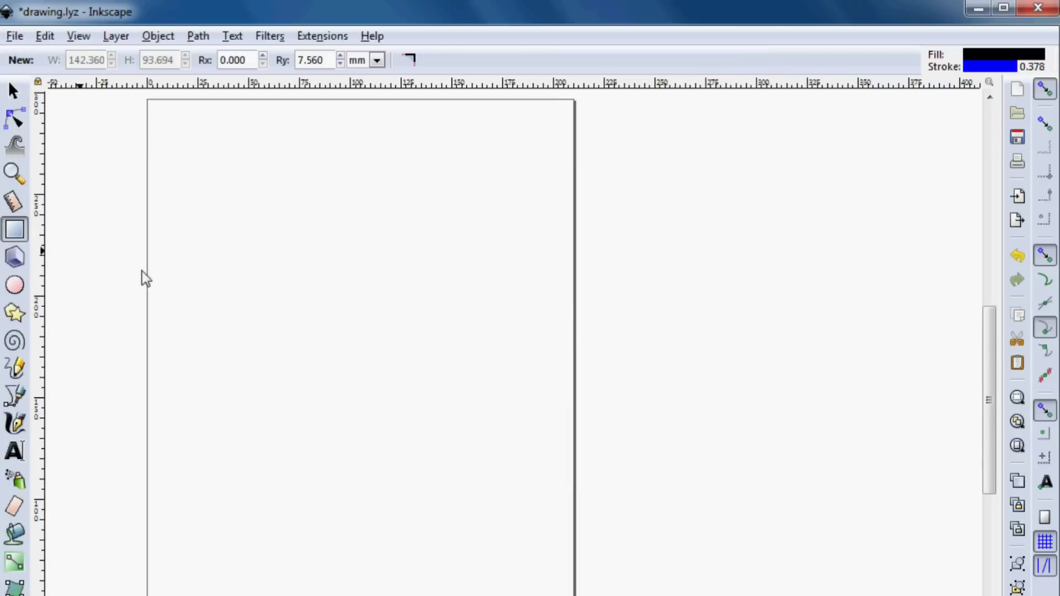
pyautogui.moveTo(222, 312); pyautogui.dragTo(477, 468)
# Step: Open the Fill and Stroke dialog from the Object menu
pyautogui.click(205, 37)
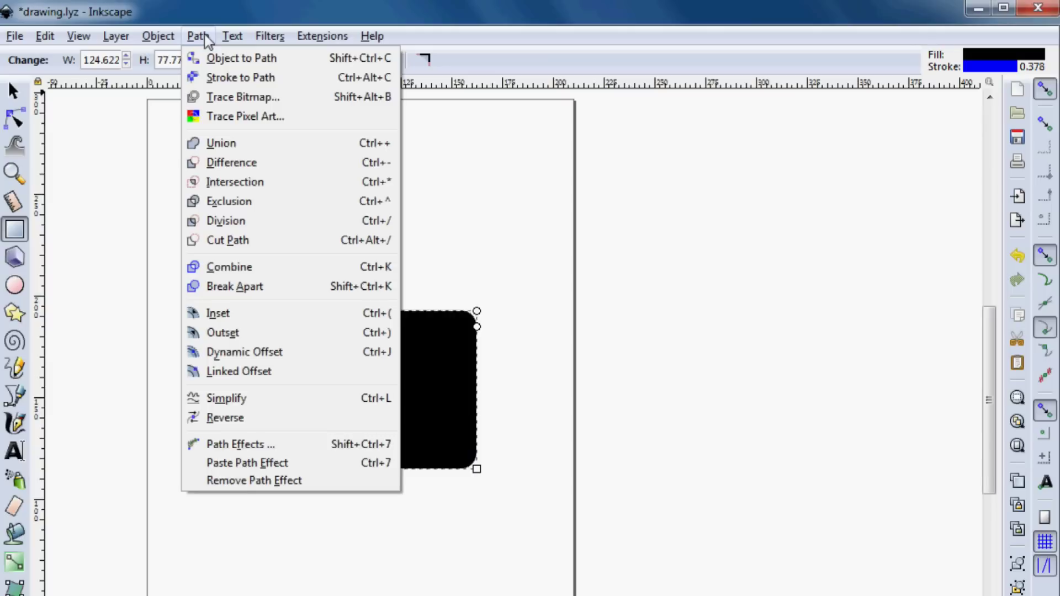
pyautogui.moveTo(158, 37)
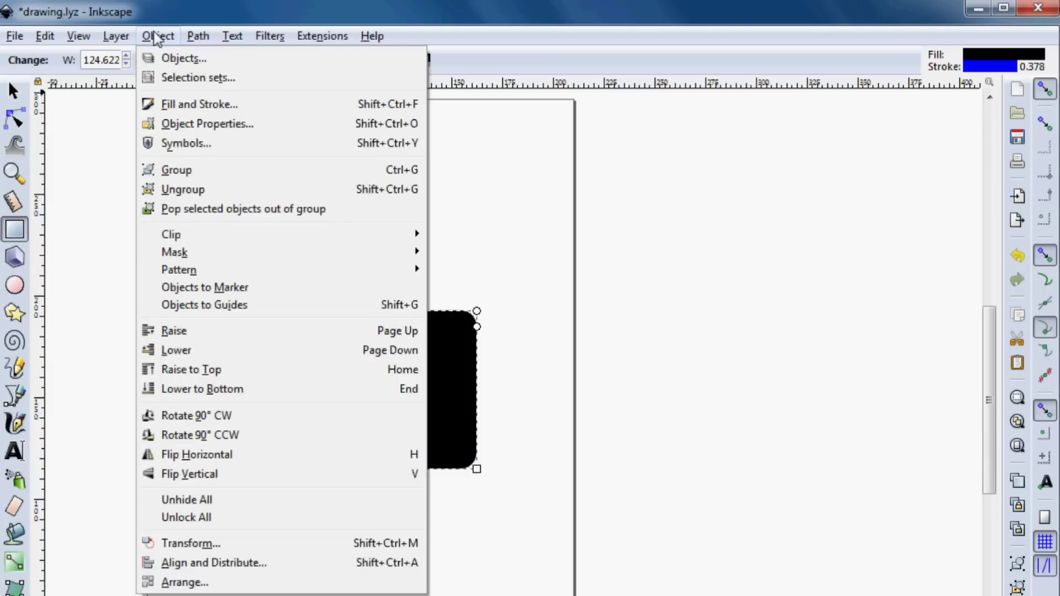
pyautogui.click(182, 105)
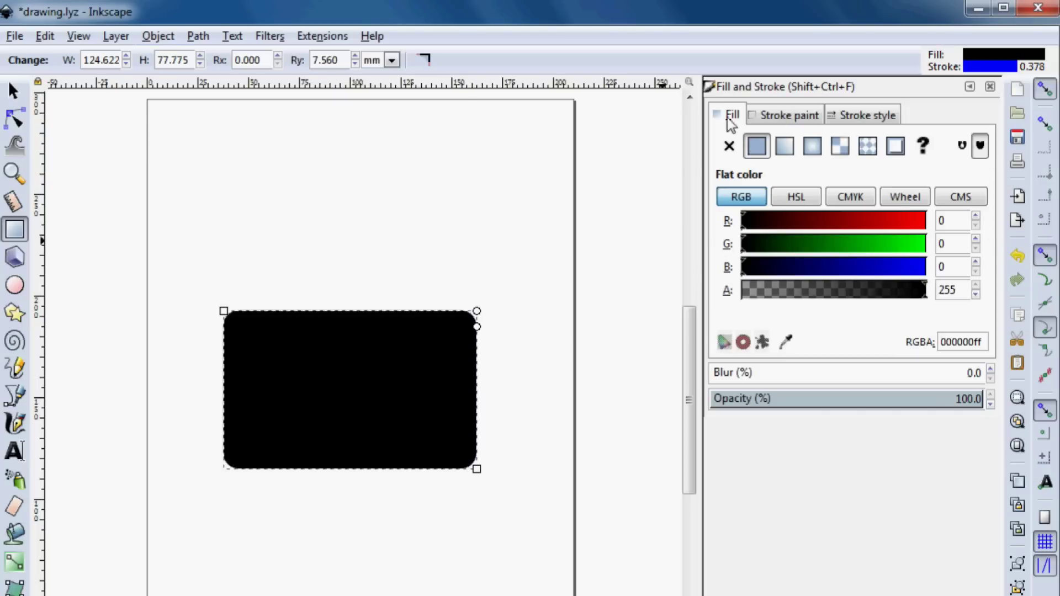
# Step: Remove the rectangle's fill and give it a pure red ff0000ff stroke (R 255, B 0)
pyautogui.click(729, 146)
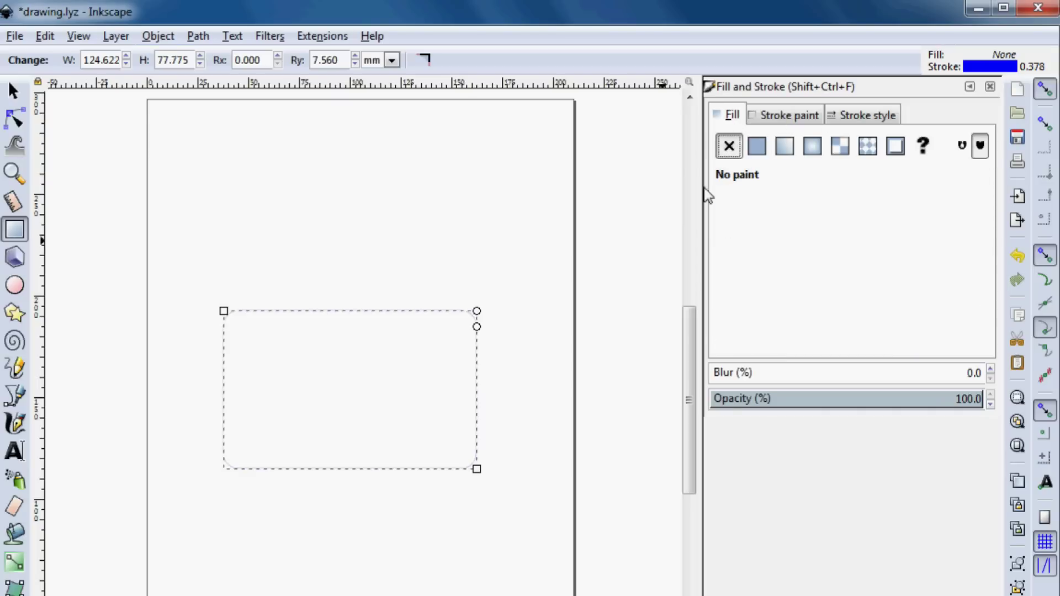
pyautogui.click(787, 116)
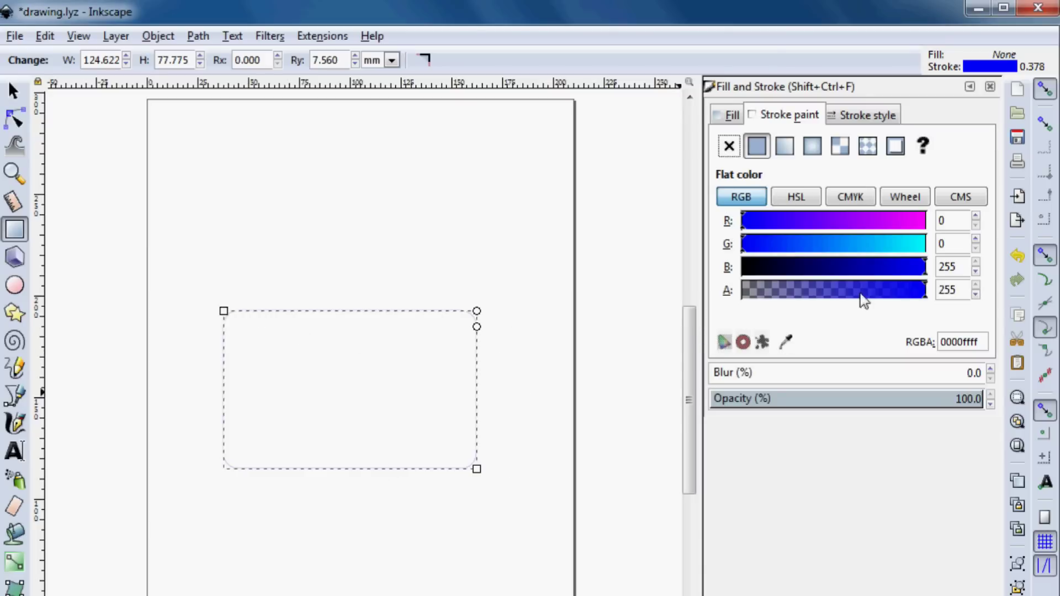
pyautogui.doubleClick(947, 221)
pyautogui.write('255')
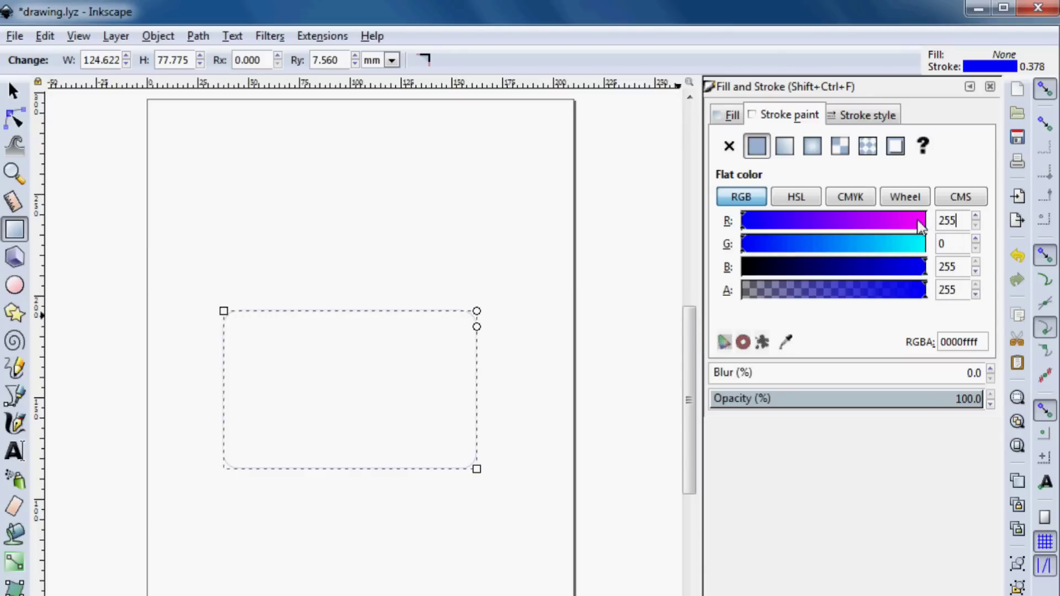
pyautogui.press('Tab')
pyautogui.press('Tab')
pyautogui.write('0')
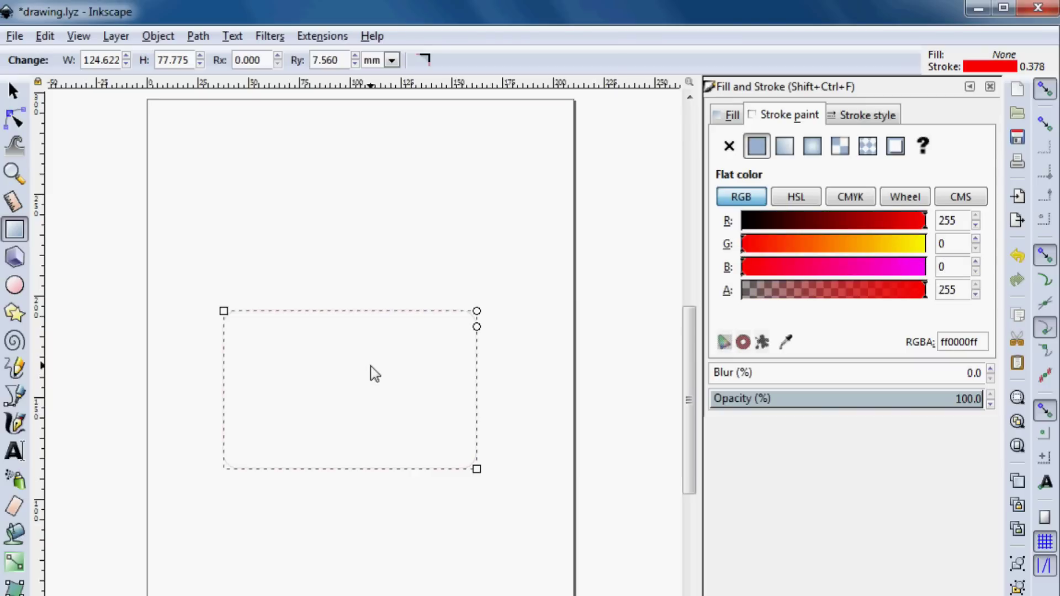
pyautogui.scroll(2, 381, 358)
pyautogui.scroll(-1, 517, 326)
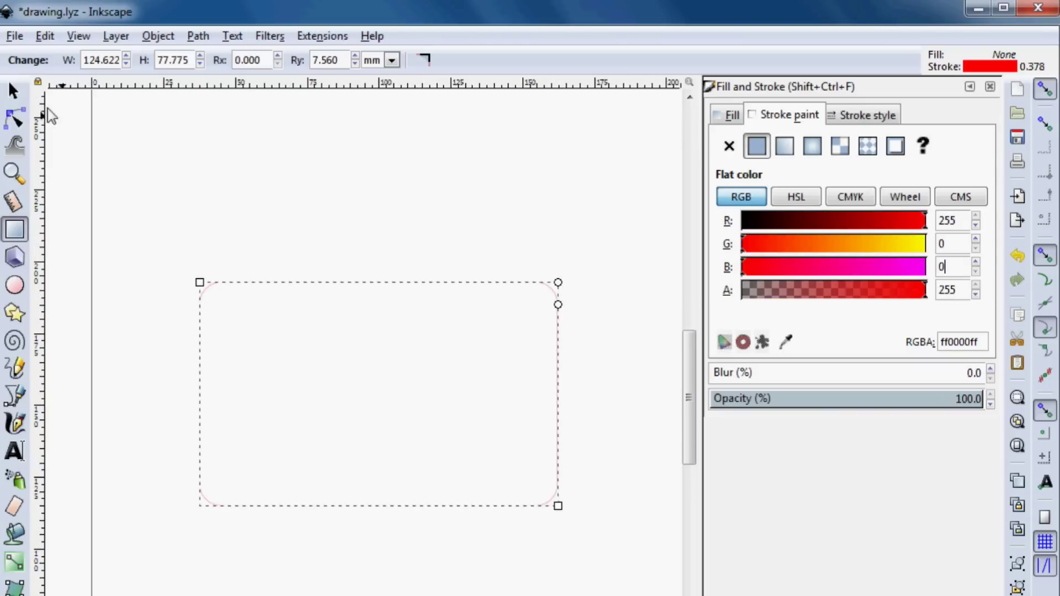
pyautogui.click(14, 90)
# Step: Increase the rounded rectangle's red stroke width to 1.200 mm
pyautogui.click(489, 310)
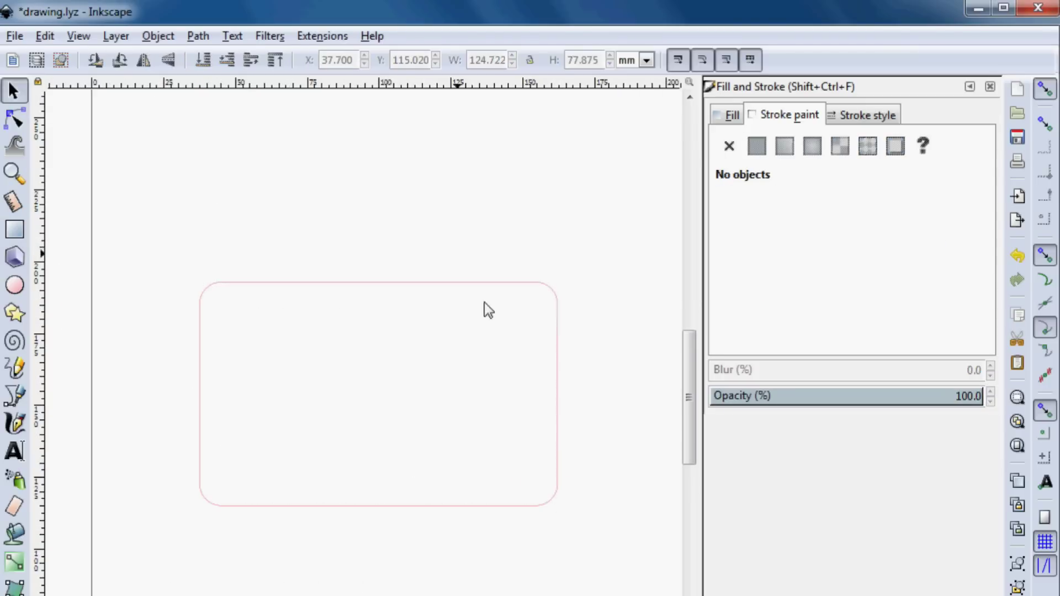
pyautogui.click(295, 284)
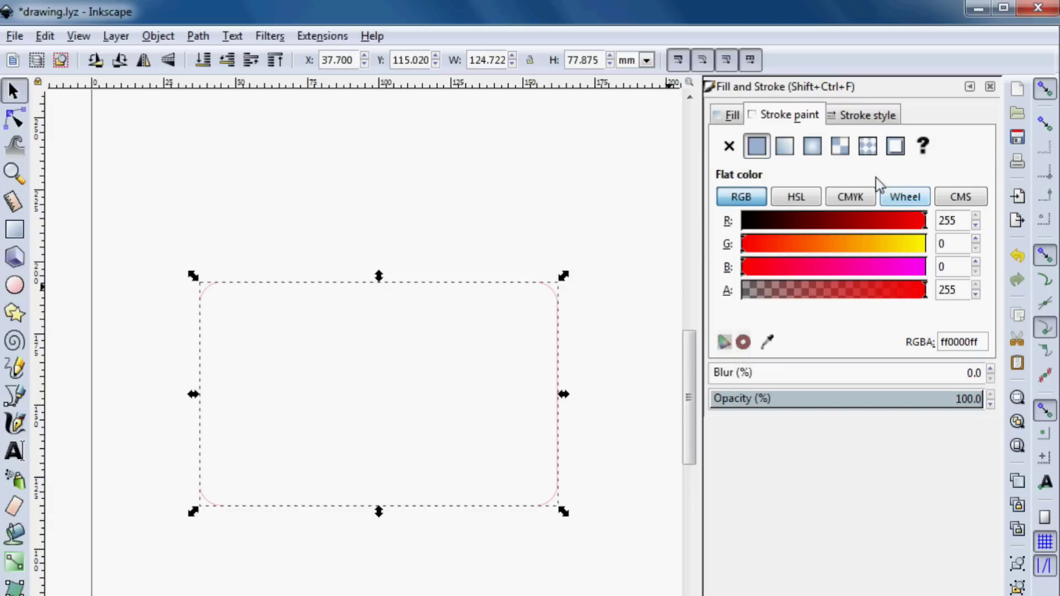
pyautogui.click(879, 118)
pyautogui.click(854, 138)
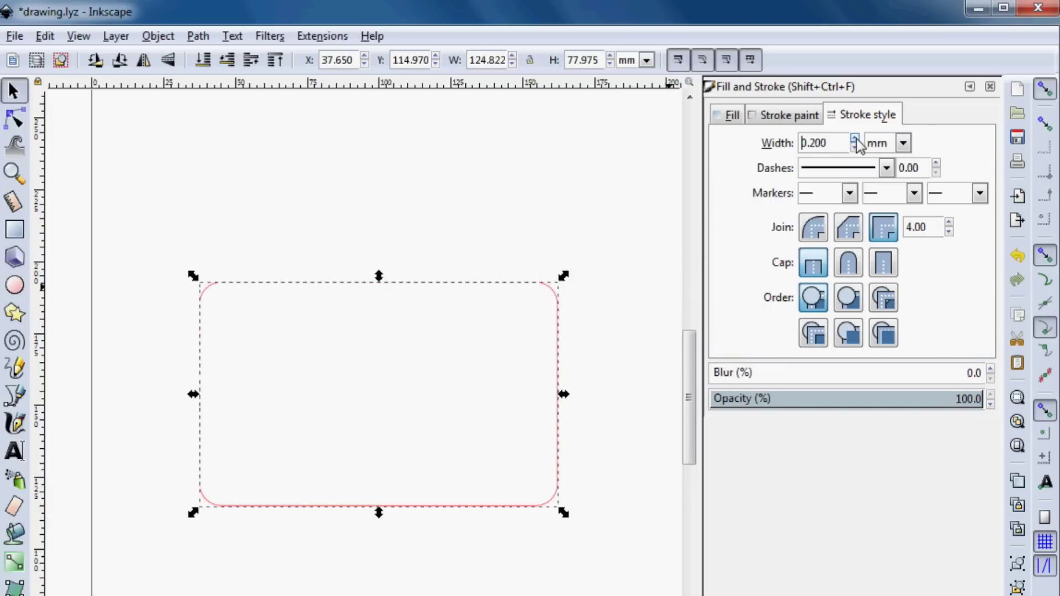
pyautogui.click(855, 138)
pyautogui.click(854, 138)
pyautogui.click(854, 138)
pyautogui.click(855, 138)
pyautogui.click(854, 138)
pyautogui.click(855, 138)
pyautogui.click(854, 138)
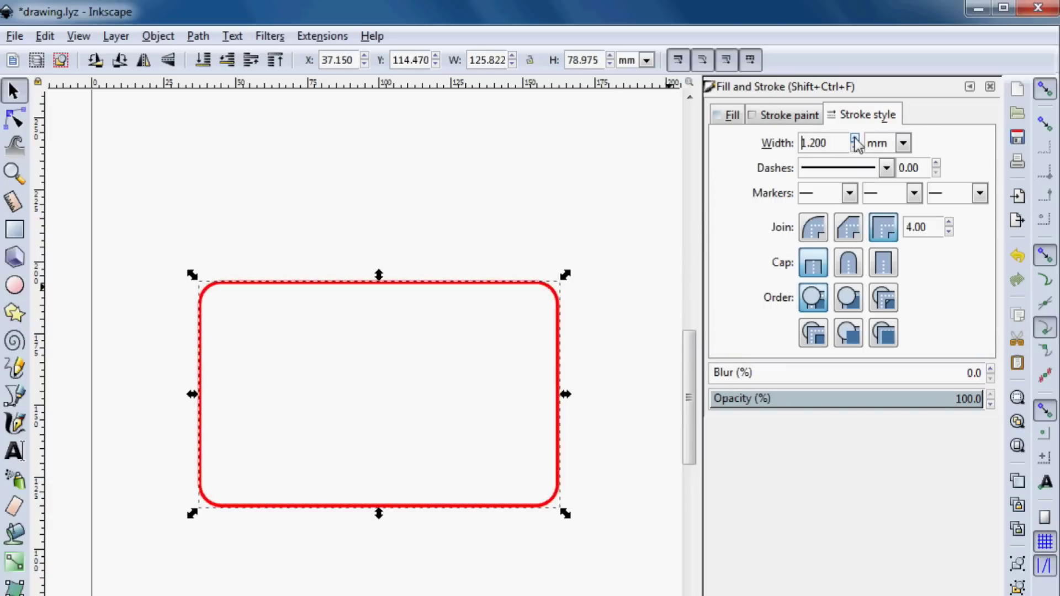
pyautogui.click(514, 323)
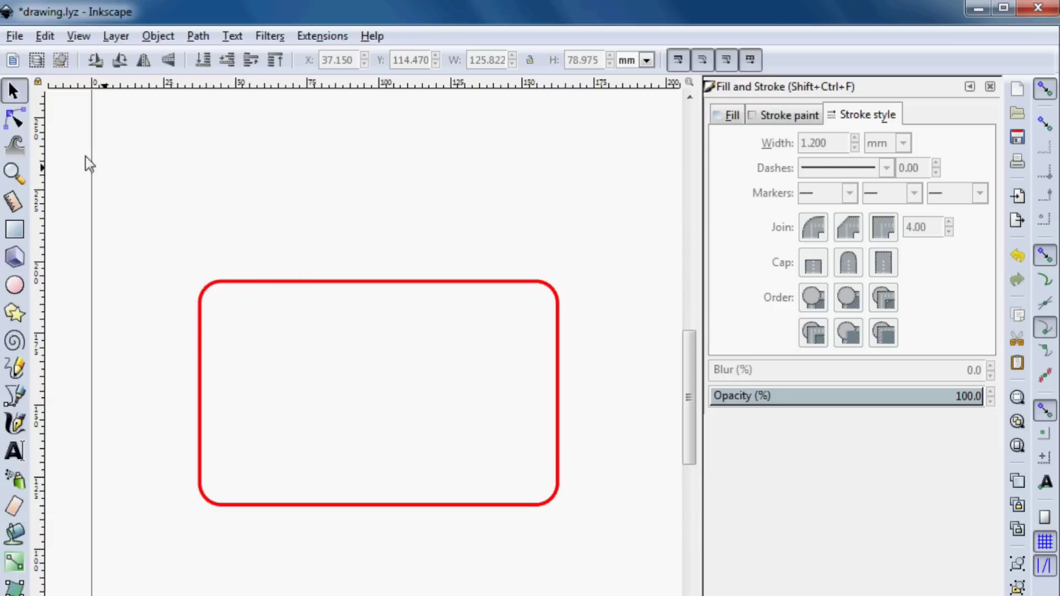
pyautogui.click(14, 313)
# Step: Draw a star in the rectangle's top-left and type 'Scorch Works' below it
pyautogui.moveTo(257, 338)
pyautogui.mouseDown()
pyautogui.moveTo(296, 366)
pyautogui.moveTo(299, 355)
pyautogui.mouseUp()
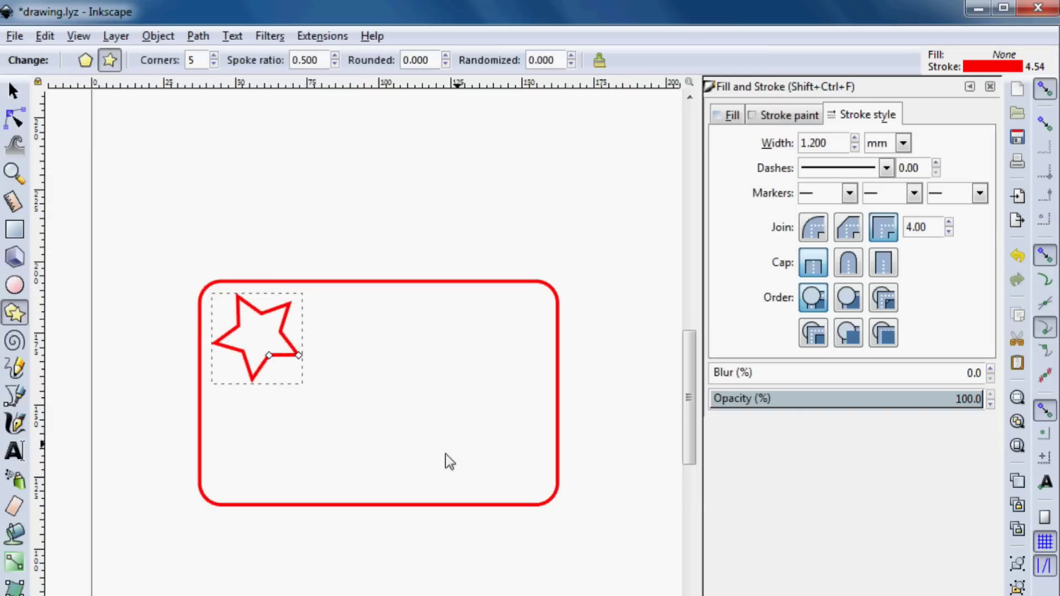
pyautogui.click(15, 451)
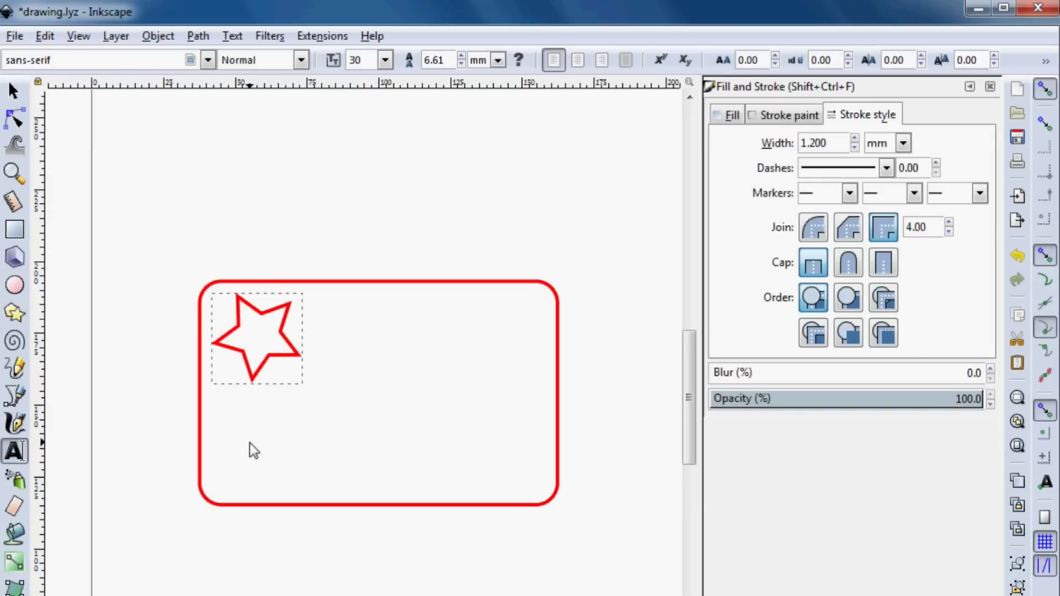
pyautogui.click(254, 440)
pyautogui.write('S')
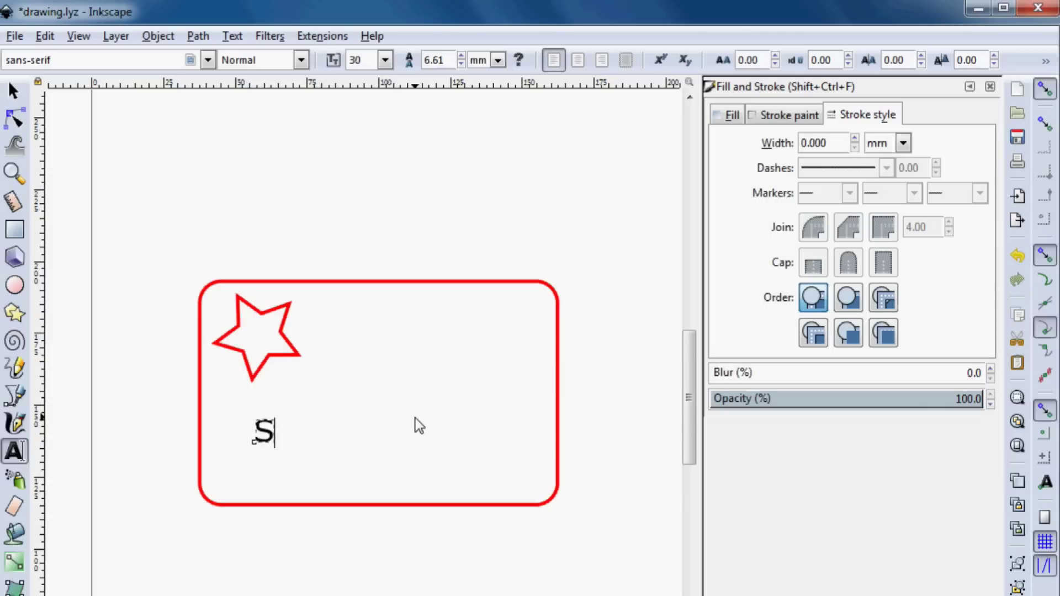
pyautogui.write('corch Works')
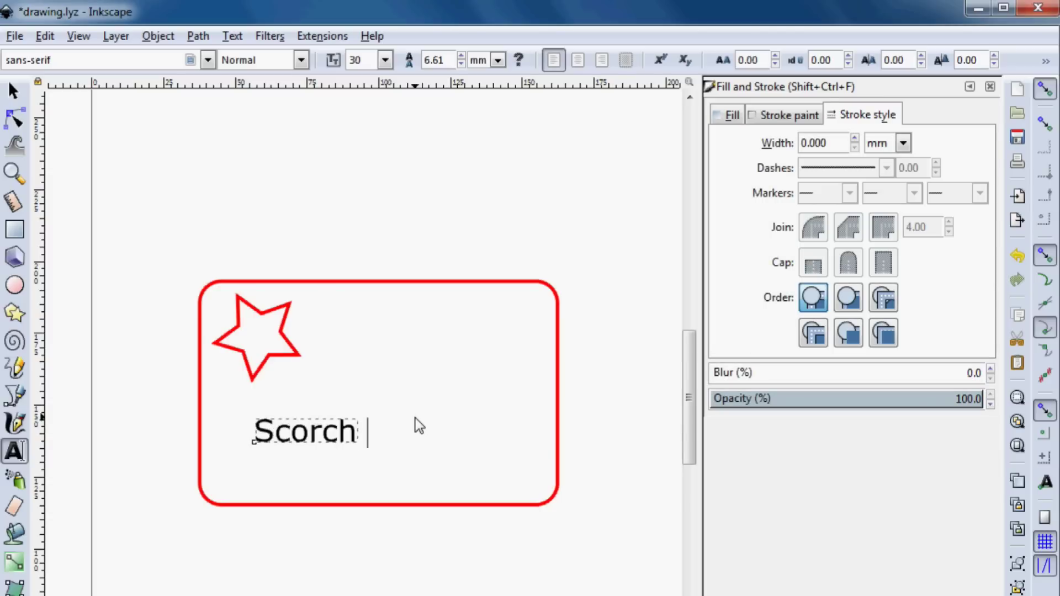
# Step: Enlarge and position the 'Scorch Works' text to span the rectangle's lower half
pyautogui.click(13, 91)
pyautogui.moveTo(467, 413); pyautogui.dragTo(510, 405)
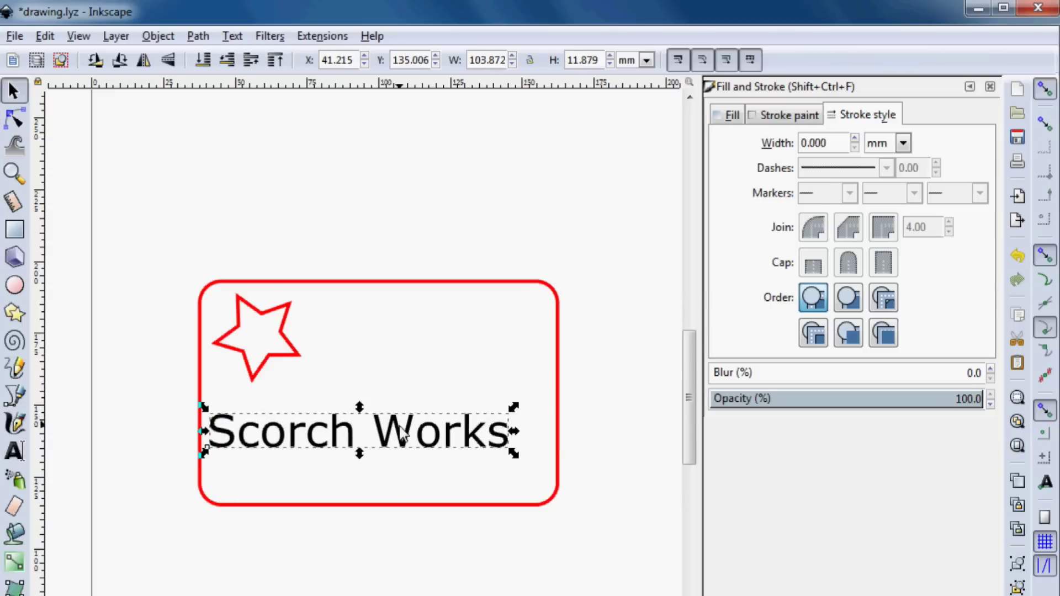
pyautogui.moveTo(416, 449); pyautogui.dragTo(426, 452)
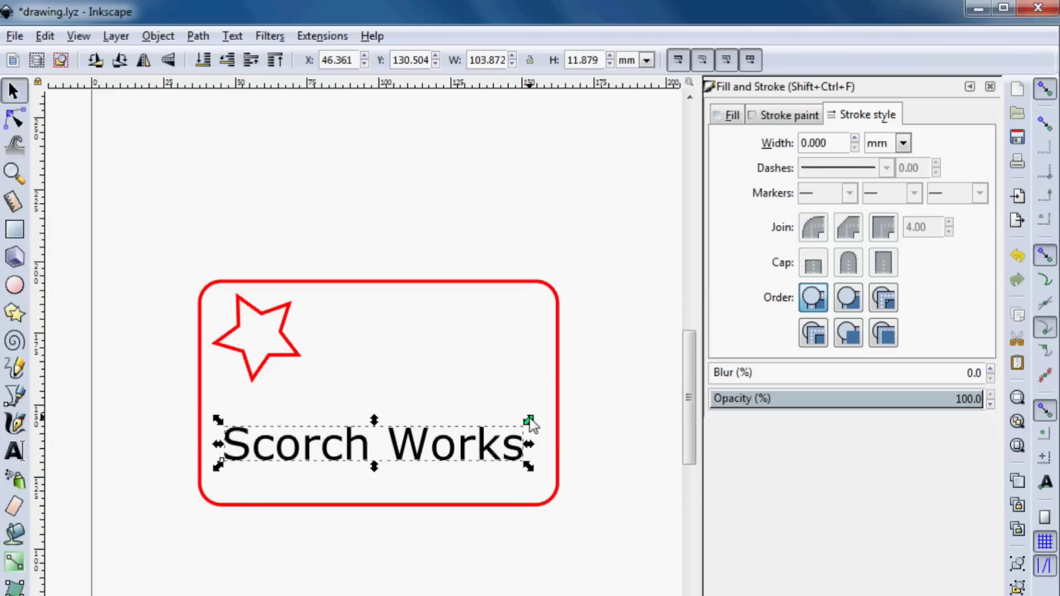
pyautogui.moveTo(531, 423); pyautogui.dragTo(545, 415)
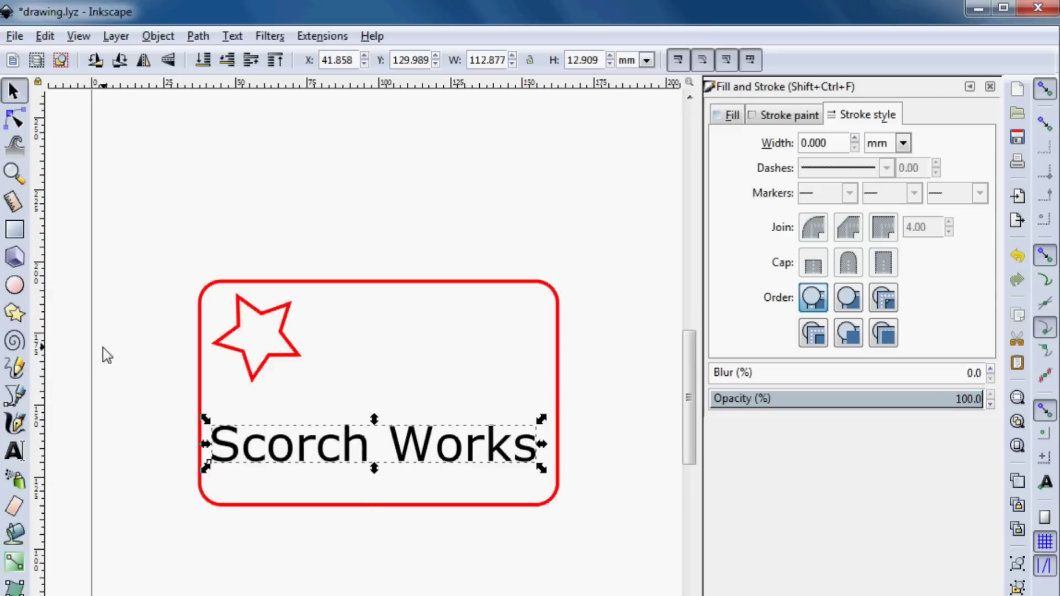
pyautogui.click(133, 387)
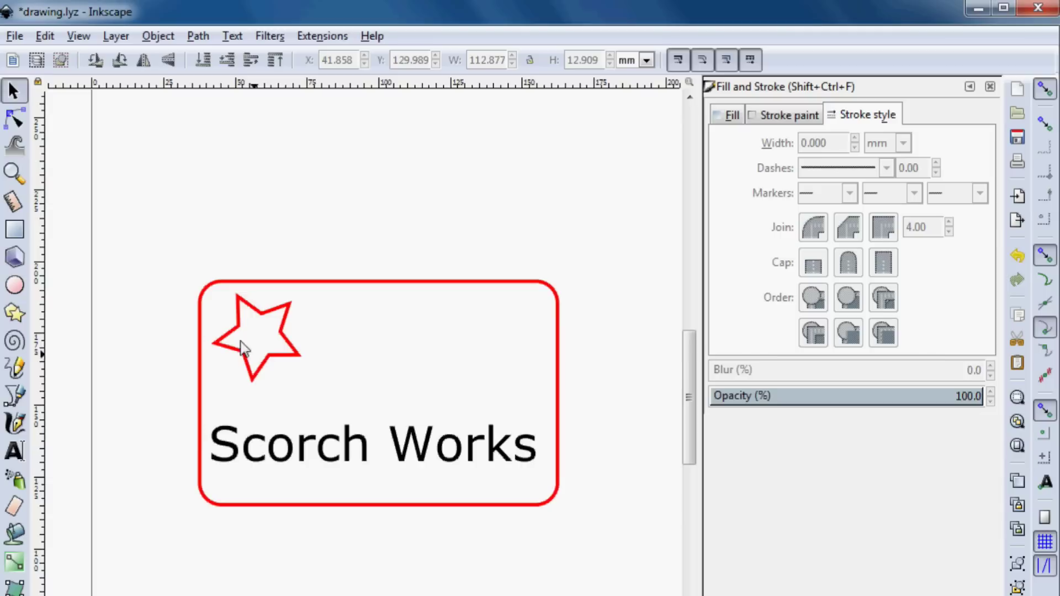
pyautogui.click(282, 441)
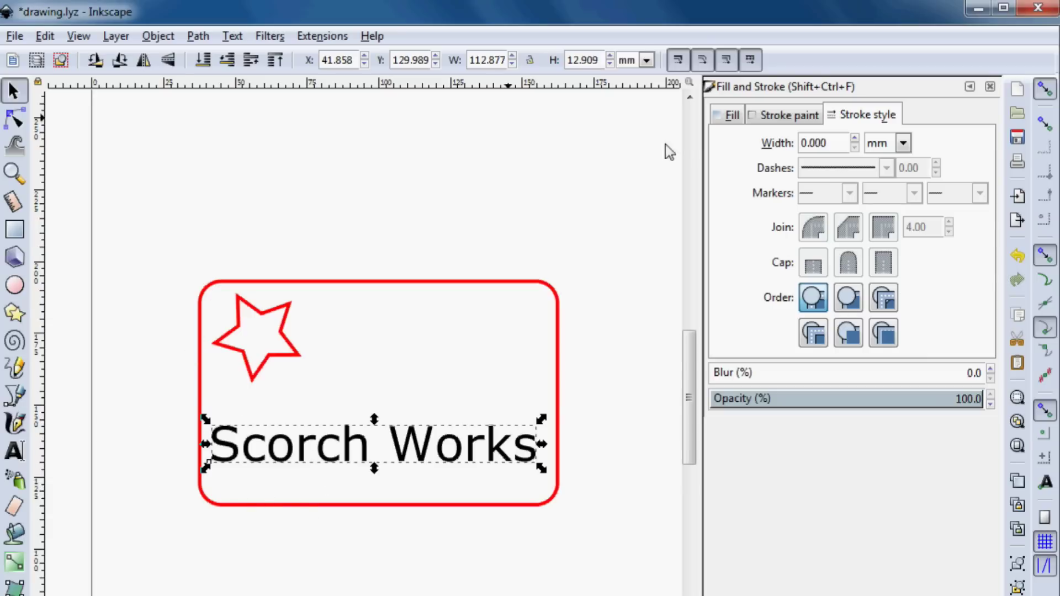
pyautogui.click(789, 116)
# Step: Give the 'Scorch Works' text a flat blue 0000ffff stroke (R 0, B 255)
pyautogui.click(756, 147)
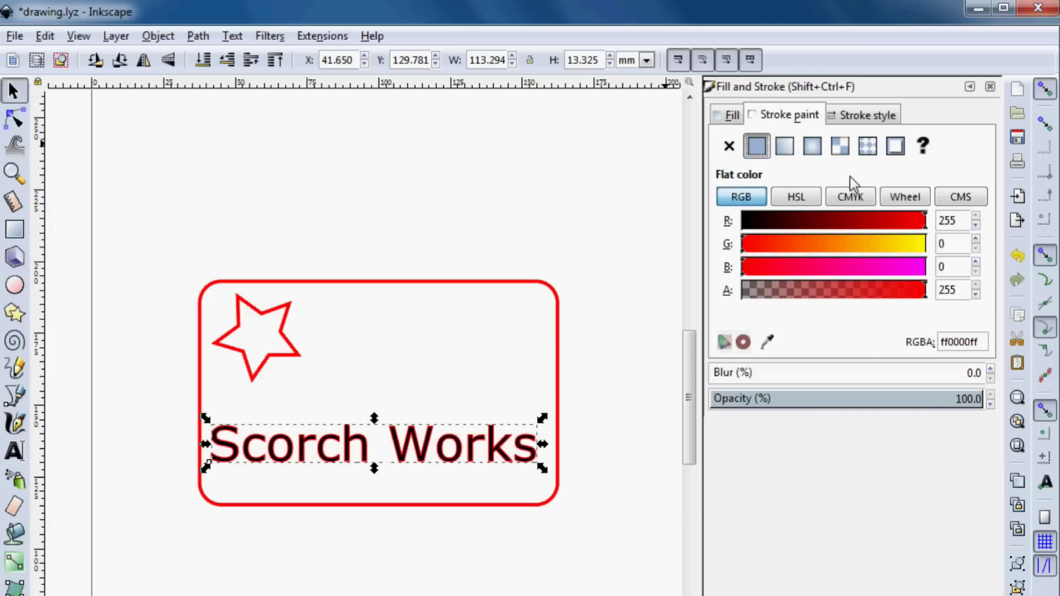
pyautogui.doubleClick(946, 222)
pyautogui.write('0')
pyautogui.doubleClick(945, 267)
pyautogui.write('255')
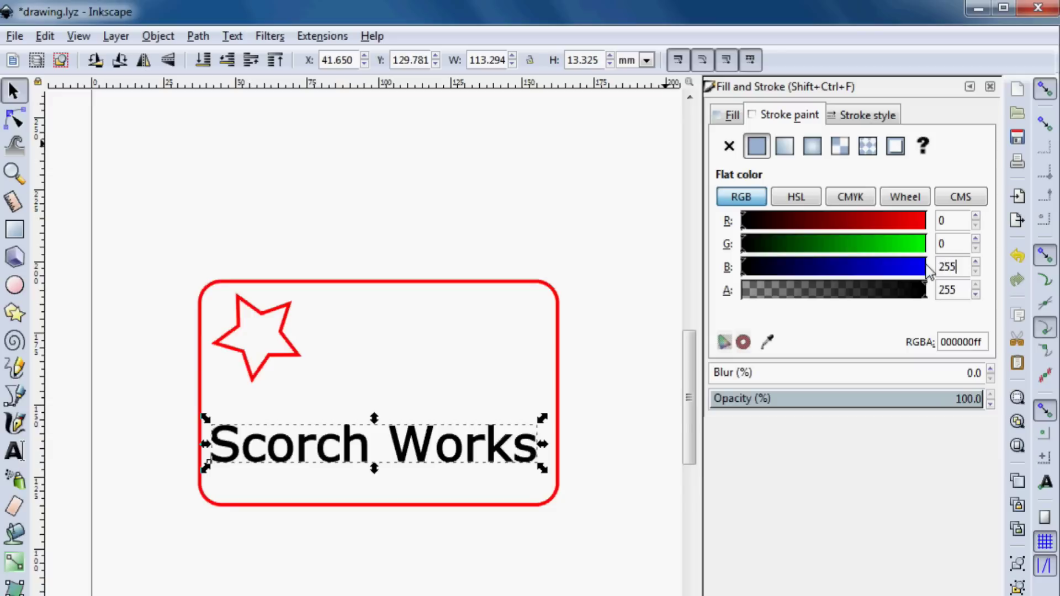
pyautogui.press('Return')
pyautogui.scroll(5, 272, 469)
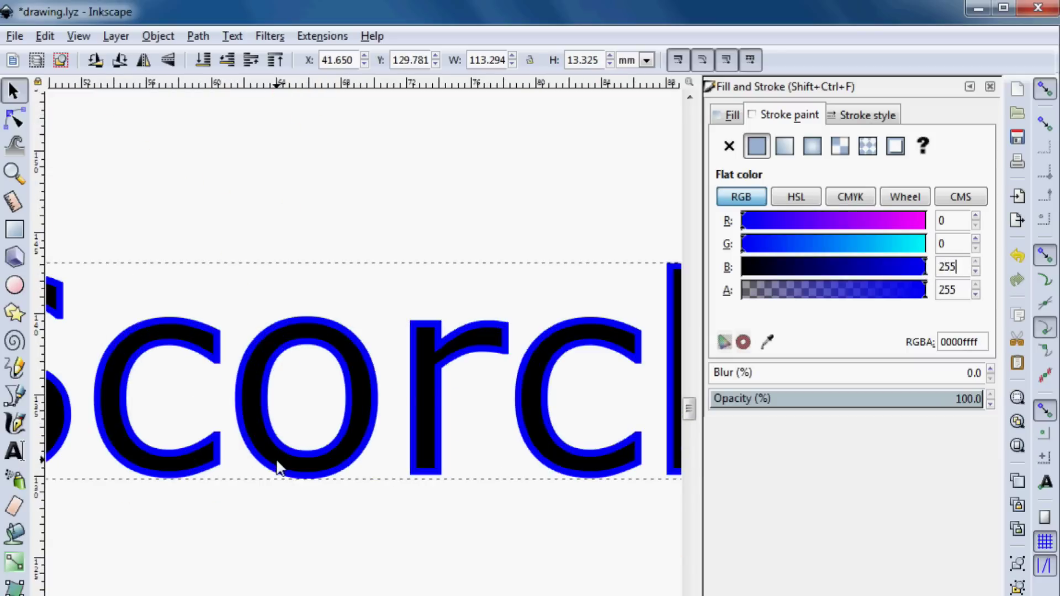
pyautogui.scroll(2, 277, 467)
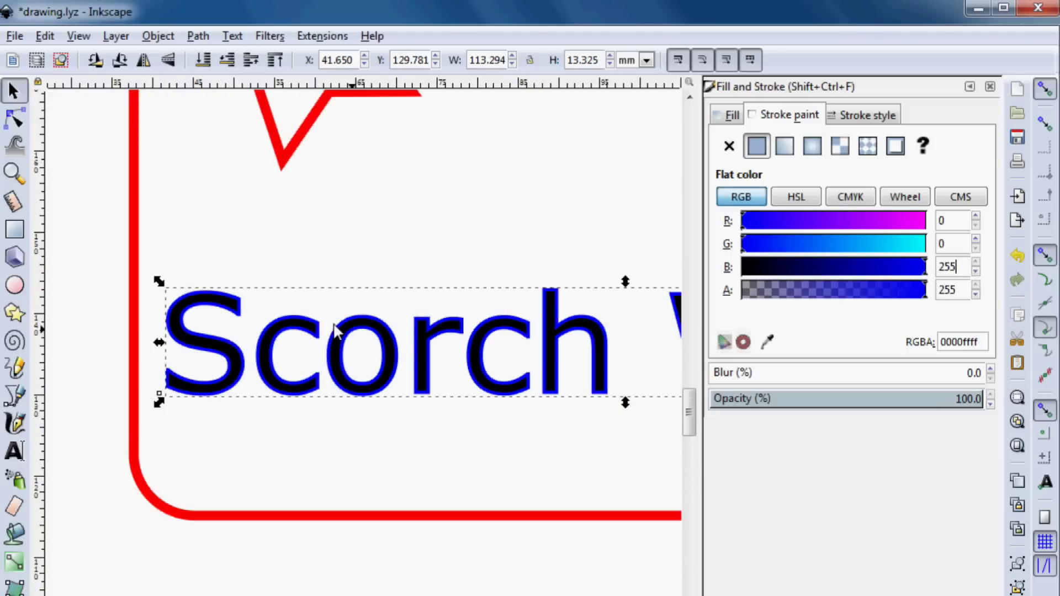
pyautogui.keyDown('ctrl'); pyautogui.scroll(-2, 156, 308); pyautogui.keyUp('ctrl')
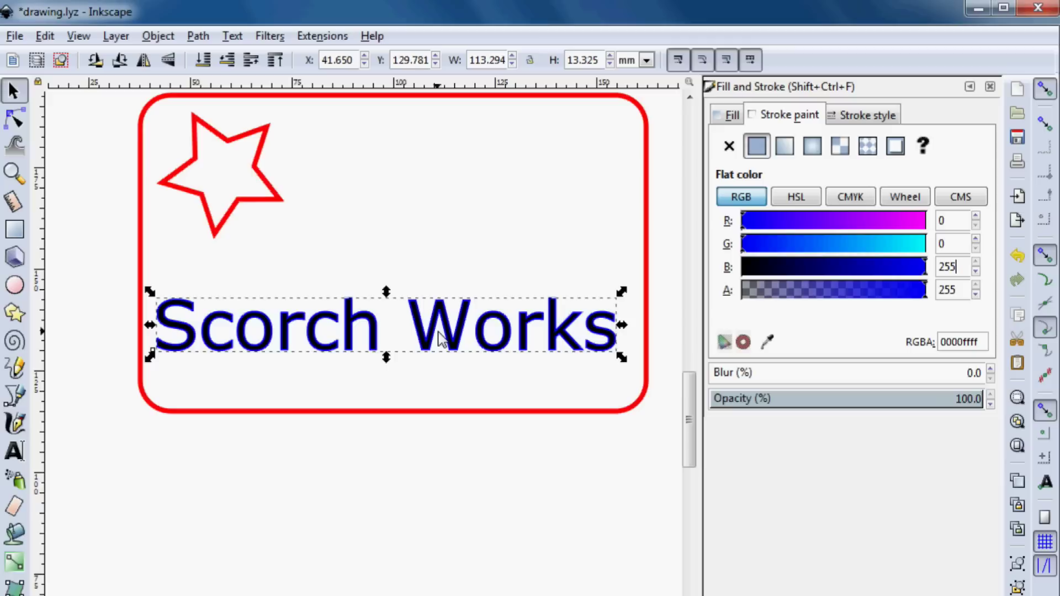
pyautogui.click(861, 116)
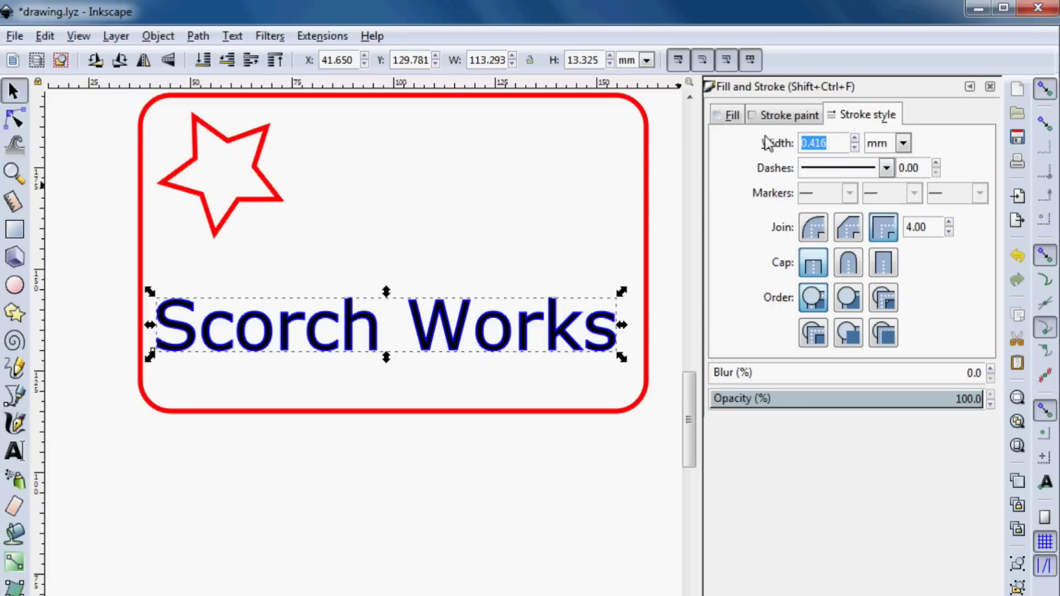
# Step: Set the text's blue stroke width to 0.250 mm, correcting an initial 0.025 entry
pyautogui.write('.025')
pyautogui.press('Return')
pyautogui.scroll(7, 478, 298)
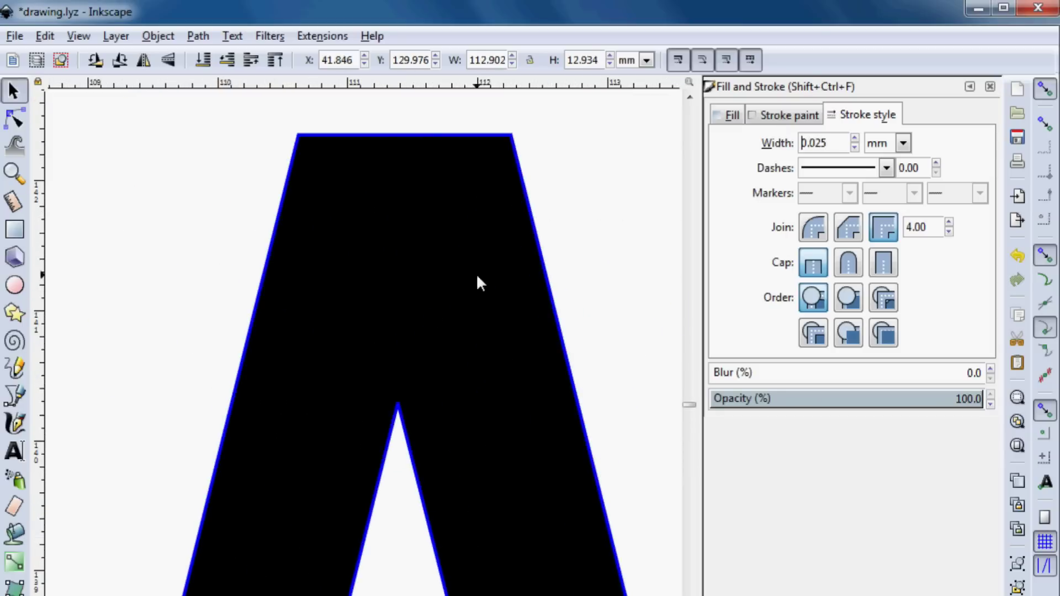
pyautogui.scroll(-1, 557, 234)
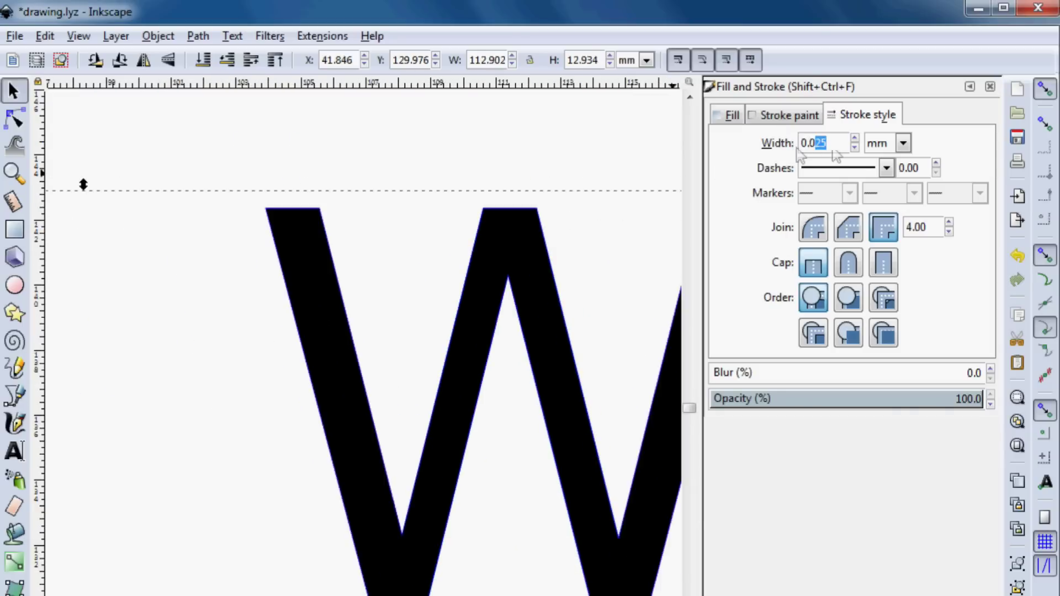
pyautogui.moveTo(834, 156); pyautogui.dragTo(799, 145)
pyautogui.write('.25')
pyautogui.press('Return')
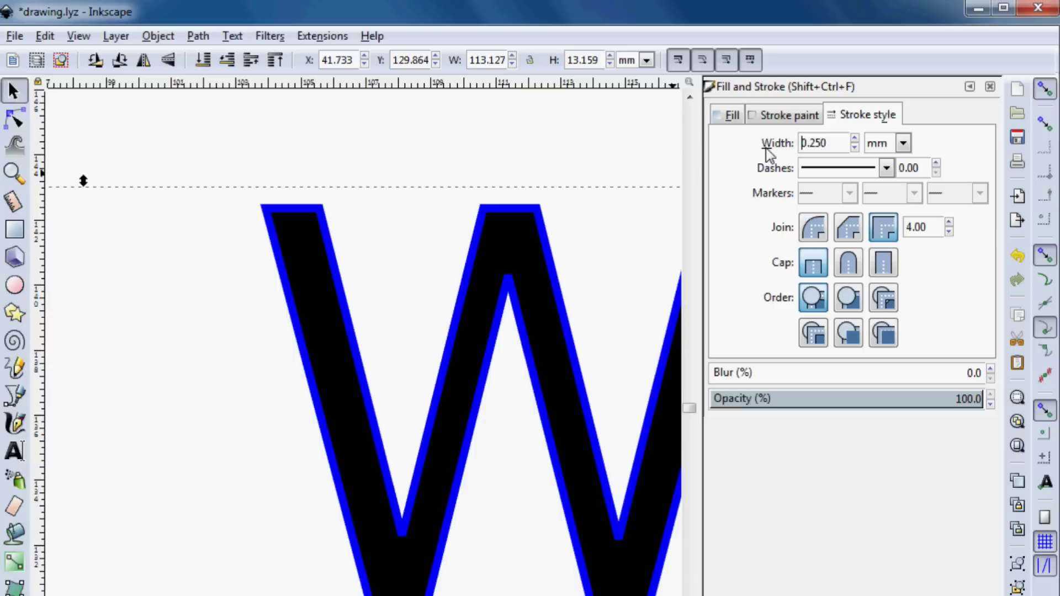
# Step: Deselect the text and zoom in and out to inspect the thin blue outline
pyautogui.click(404, 274)
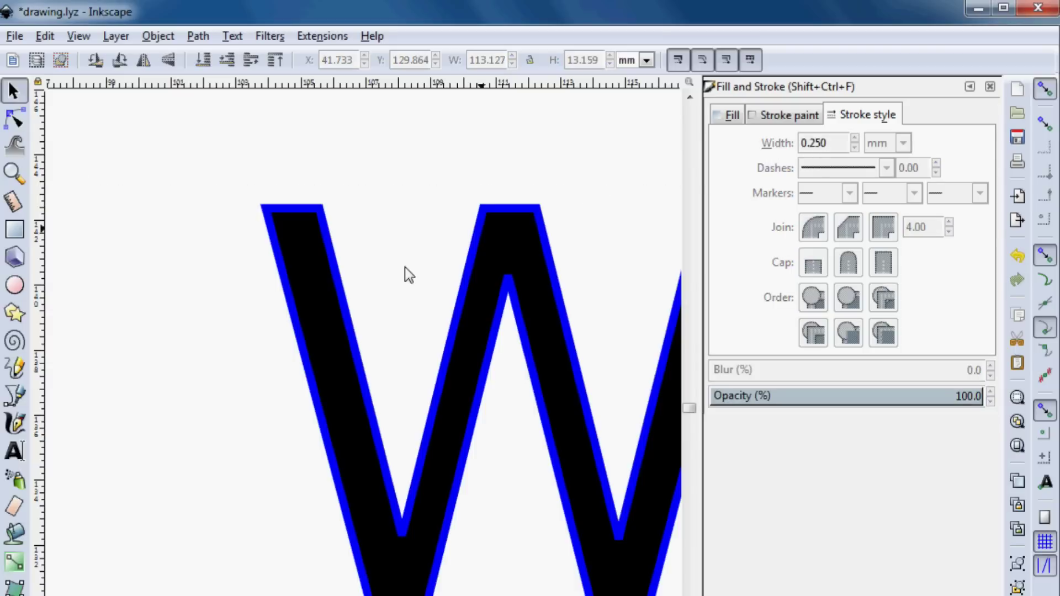
pyautogui.scroll(-5, 326, 307)
pyautogui.scroll(-2, 287, 312)
pyautogui.scroll(1, 335, 326)
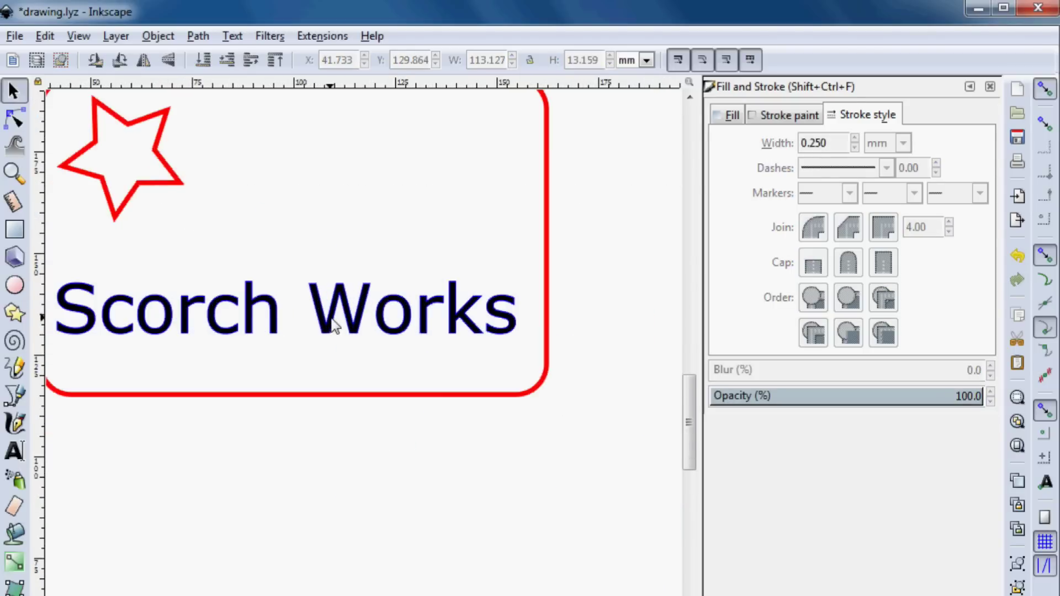
pyautogui.scroll(2, 359, 316)
pyautogui.scroll(2, 360, 315)
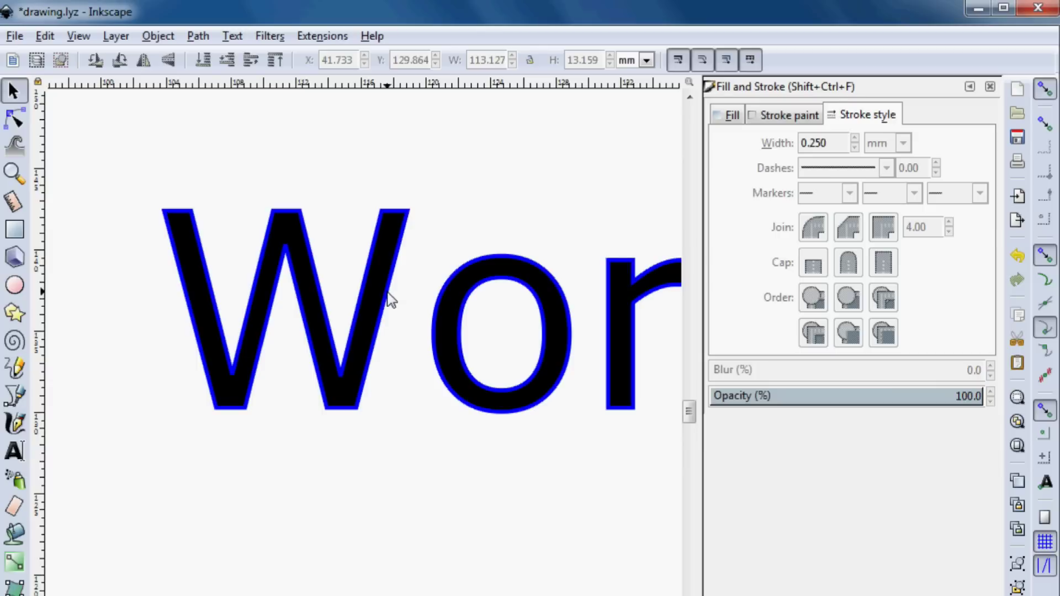
pyautogui.scroll(-3, 391, 301)
pyautogui.scroll(-2, 390, 301)
pyautogui.scroll(5, 391, 301)
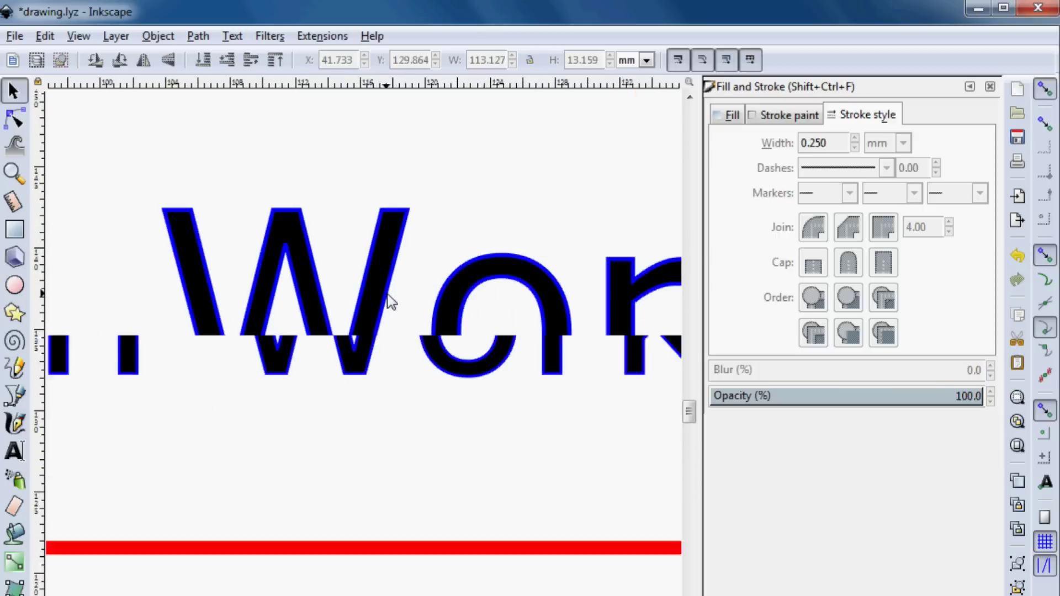
pyautogui.scroll(-1, 391, 300)
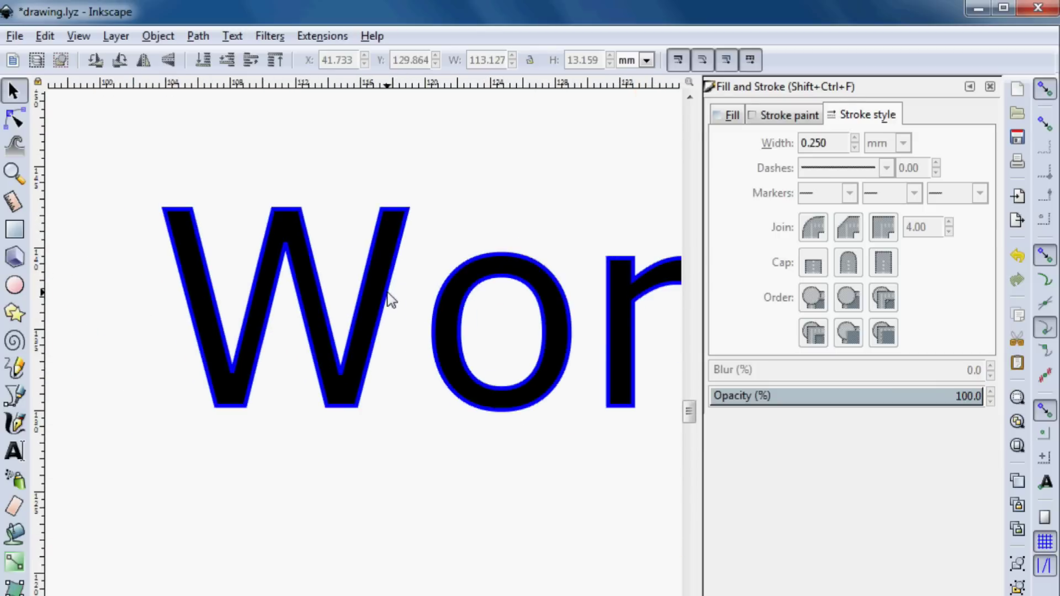
pyautogui.scroll(-5, 464, 260)
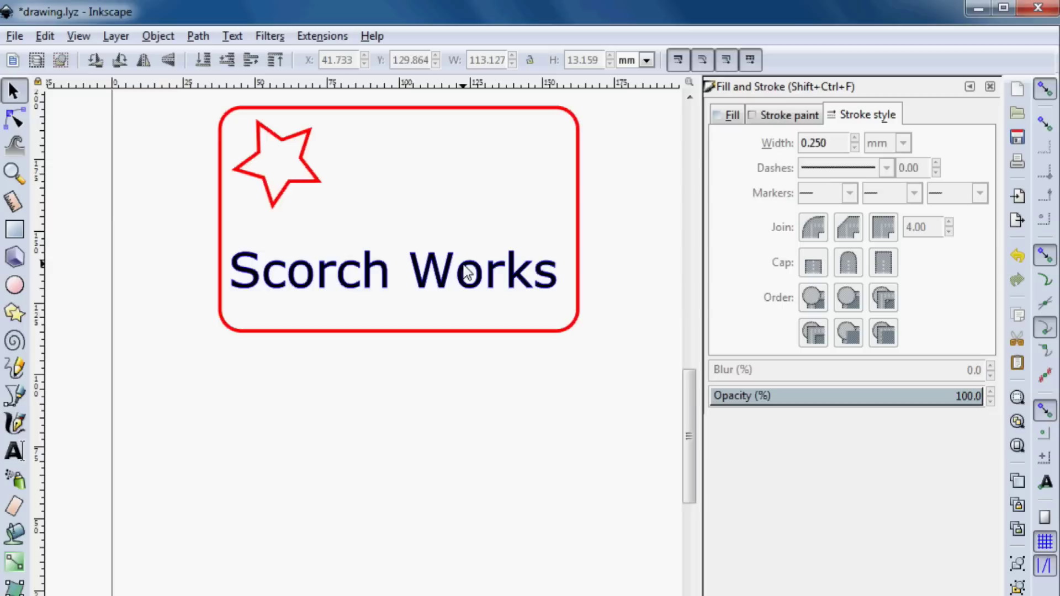
pyautogui.scroll(2, 464, 265)
pyautogui.click(730, 116)
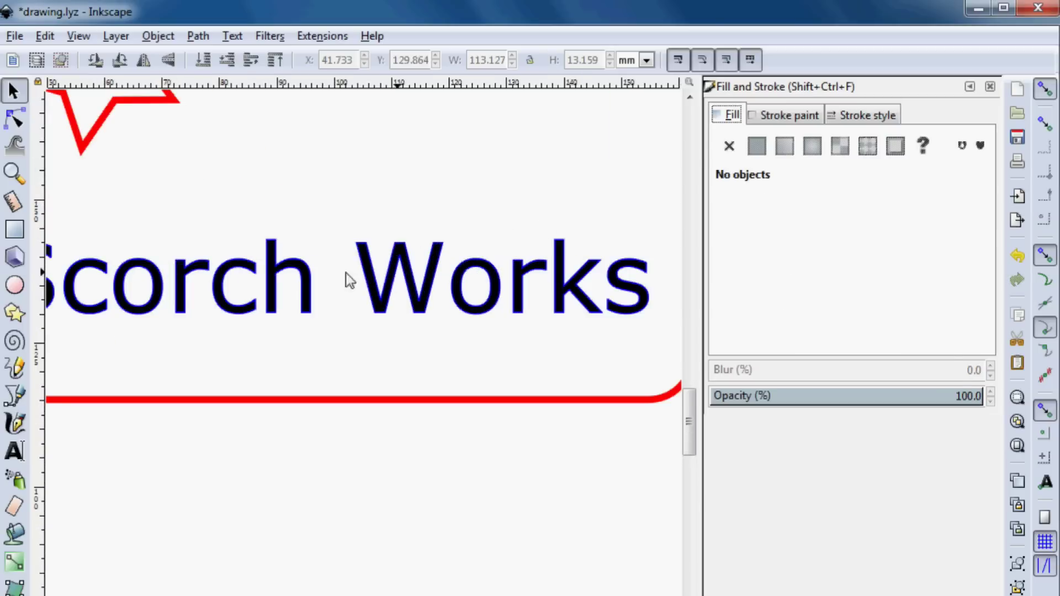
# Step: Set the 'Scorch Works' text fill to none so only its 0.250 mm blue outline remains
pyautogui.click(276, 273)
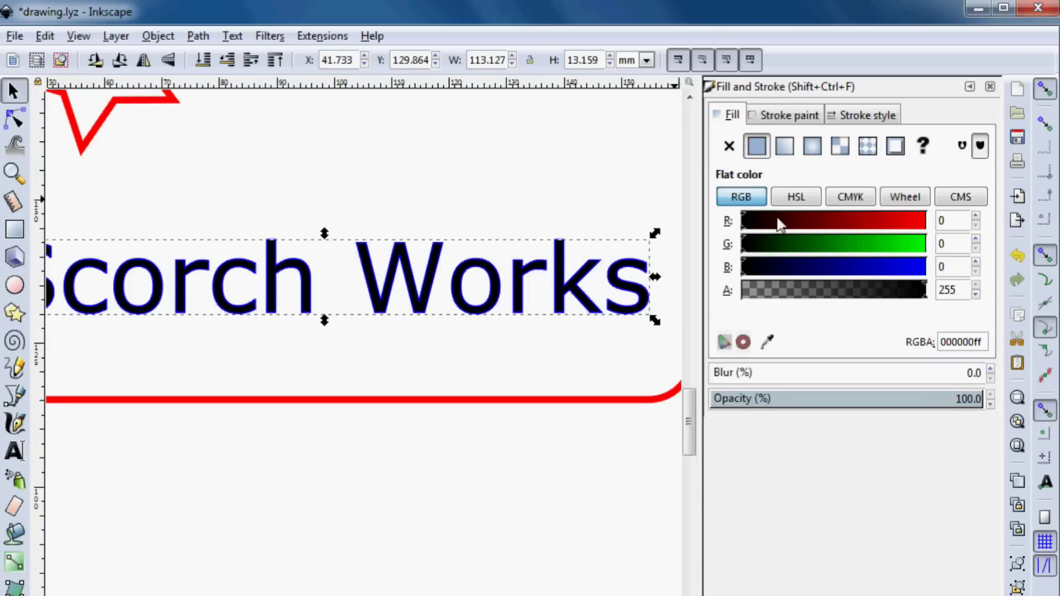
pyautogui.click(729, 146)
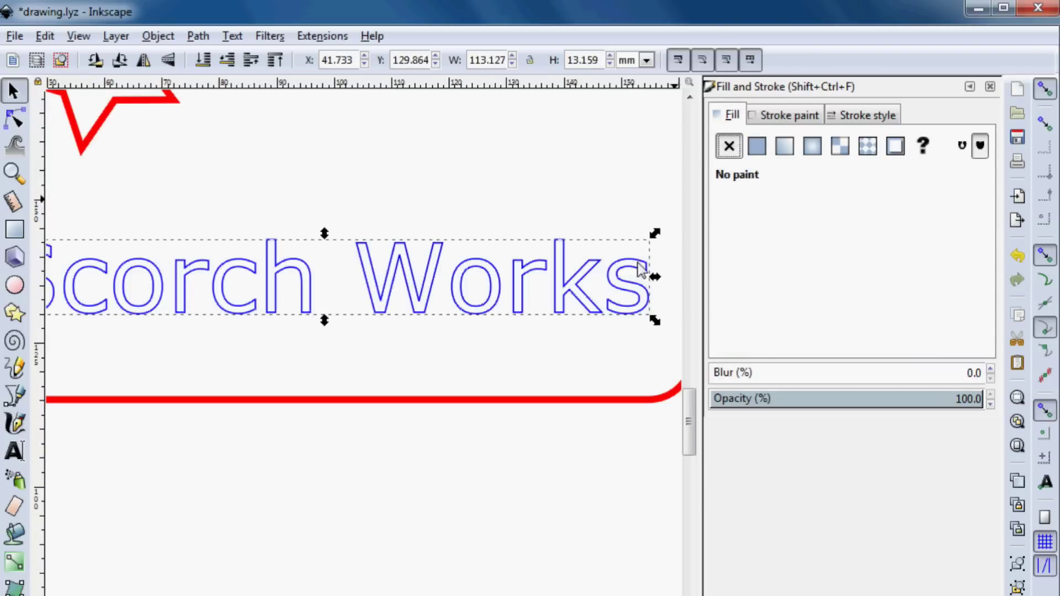
pyautogui.scroll(-2, 558, 287)
pyautogui.scroll(3, 559, 287)
pyautogui.scroll(-3, 558, 287)
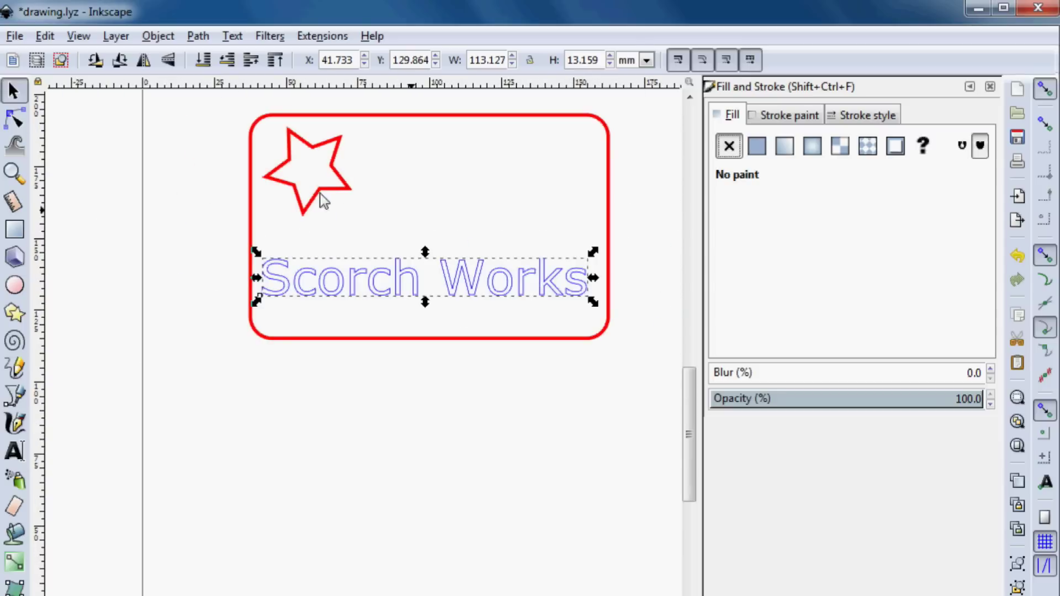
pyautogui.click(14, 313)
# Step: Draw a black flat-filled star, move it to the frame's upper right, and draw another beside the red star
pyautogui.moveTo(481, 184); pyautogui.dragTo(514, 203)
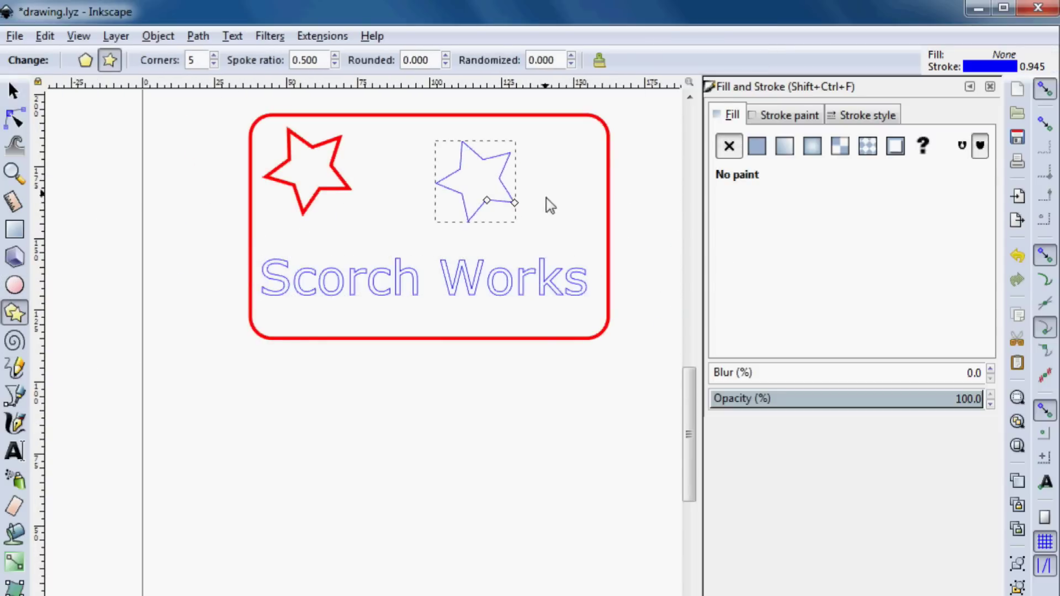
pyautogui.click(758, 148)
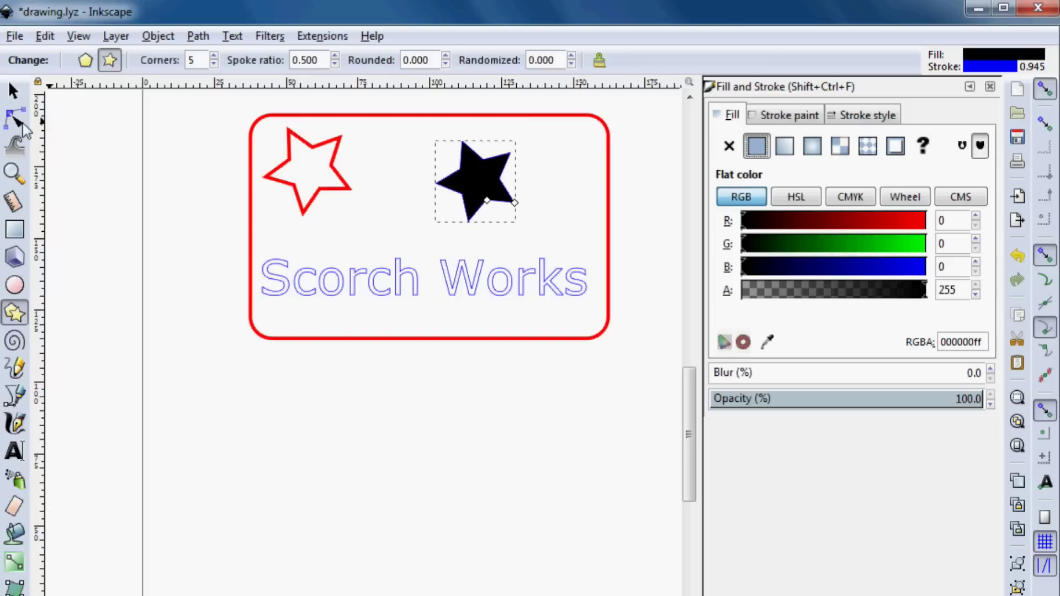
pyautogui.click(14, 91)
pyautogui.moveTo(460, 193); pyautogui.dragTo(513, 196)
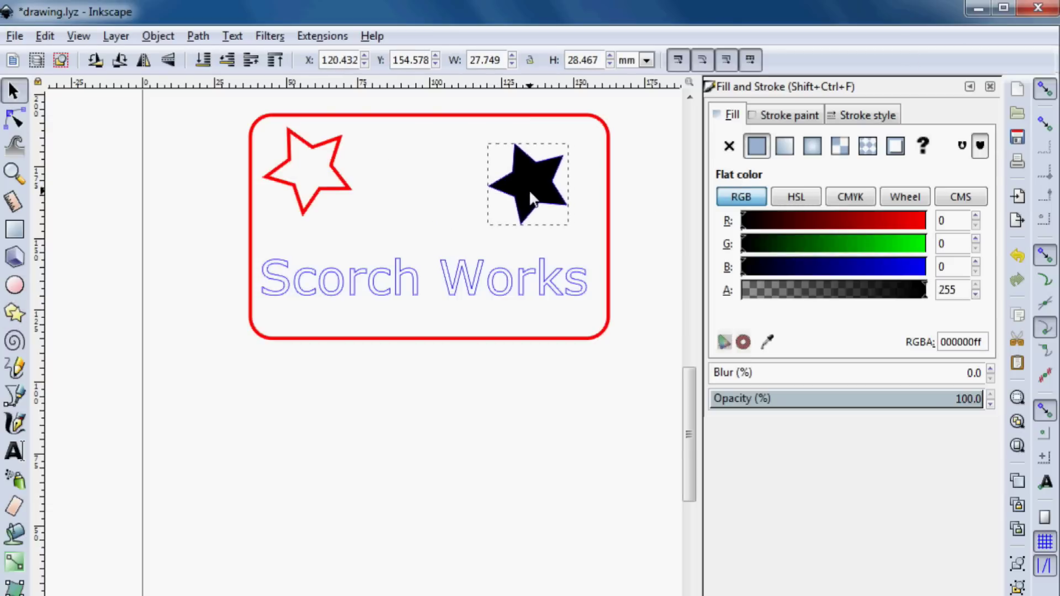
pyautogui.click(14, 313)
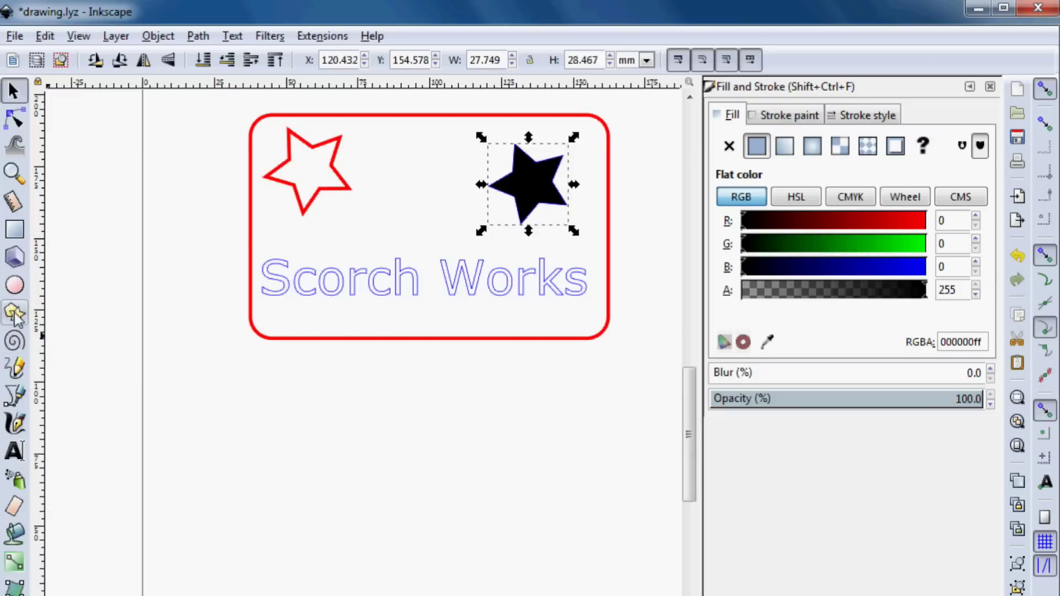
pyautogui.moveTo(431, 221); pyautogui.dragTo(423, 216)
# Step: Remove the middle star's fill, leaving a blue 0000ffff outline for vector engraving
pyautogui.click(13, 90)
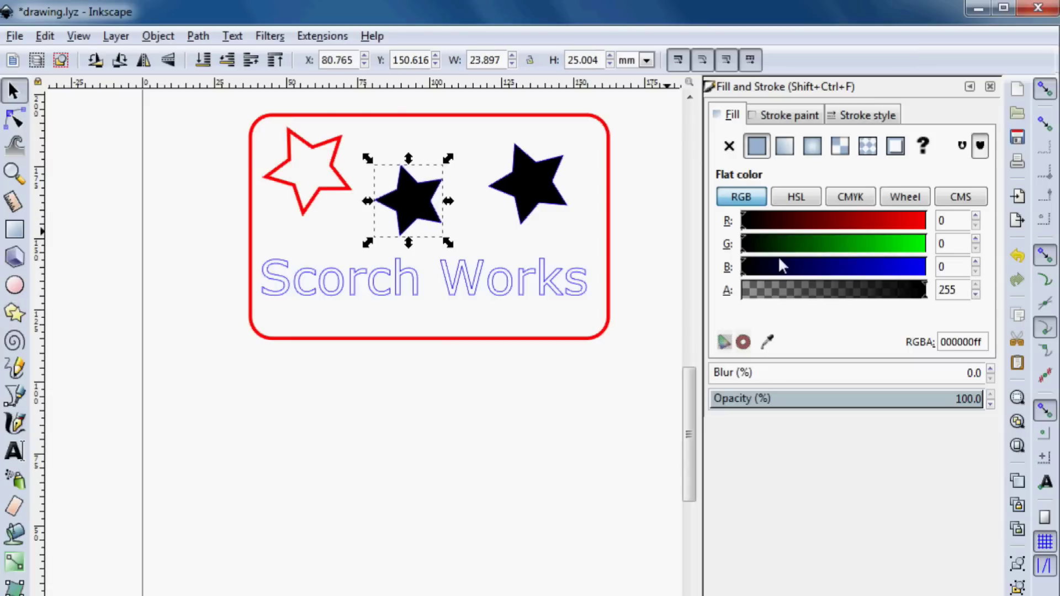
pyautogui.moveTo(845, 278); pyautogui.dragTo(925, 267)
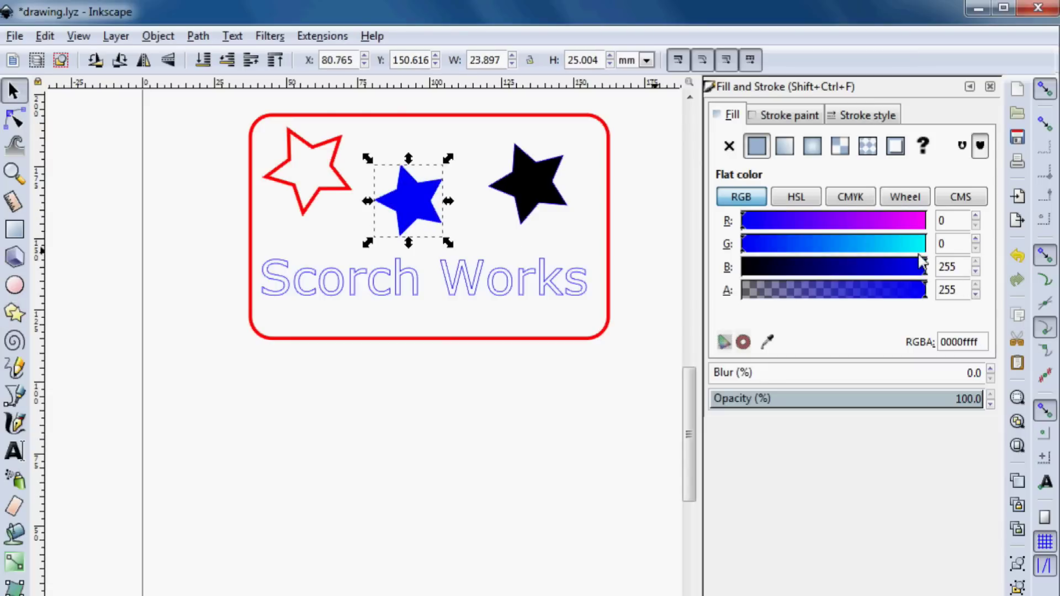
pyautogui.click(728, 145)
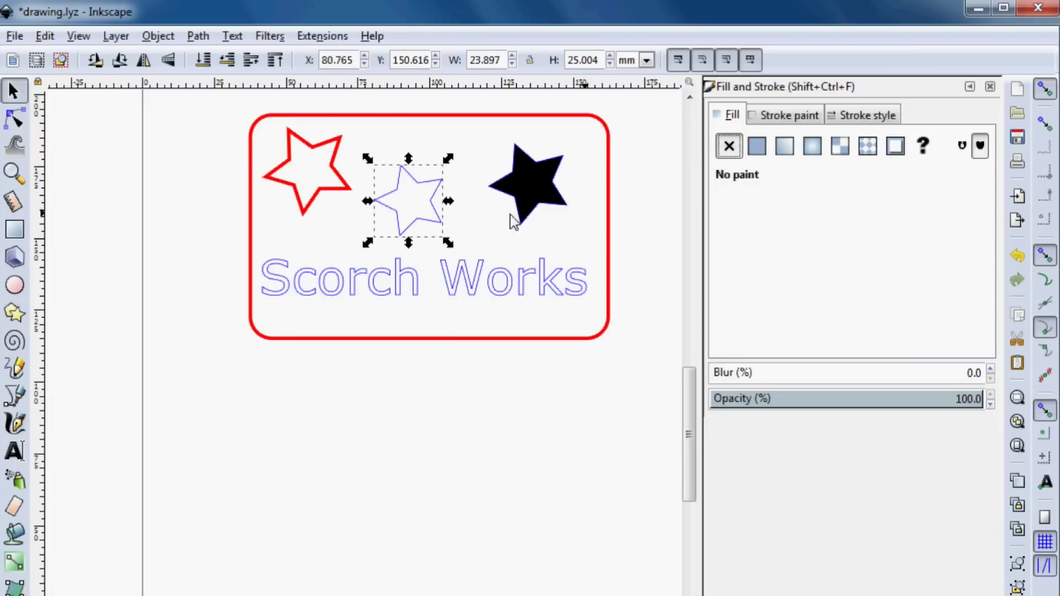
pyautogui.click(790, 115)
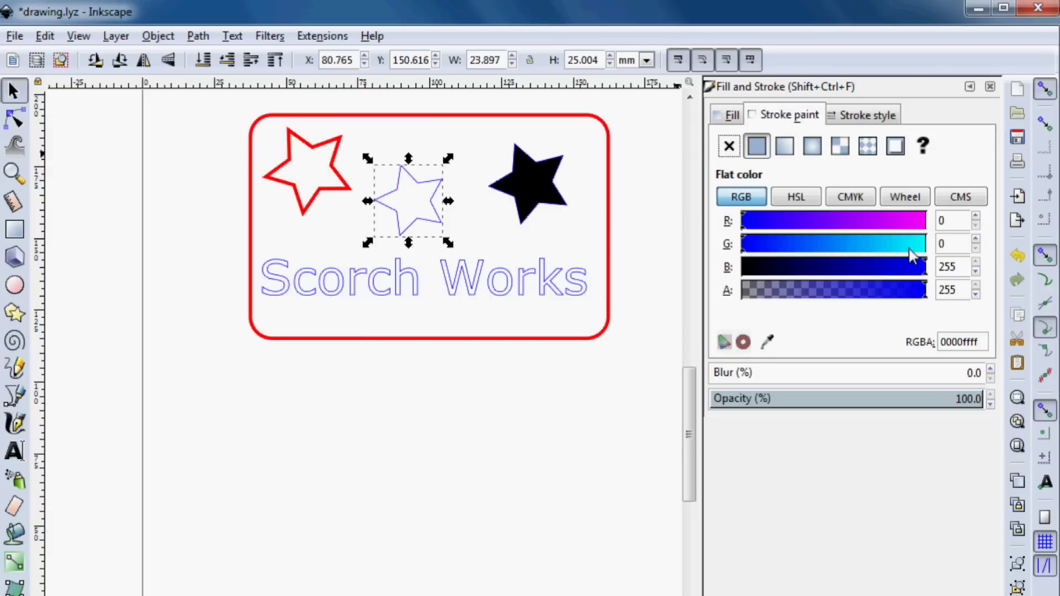
pyautogui.click(528, 423)
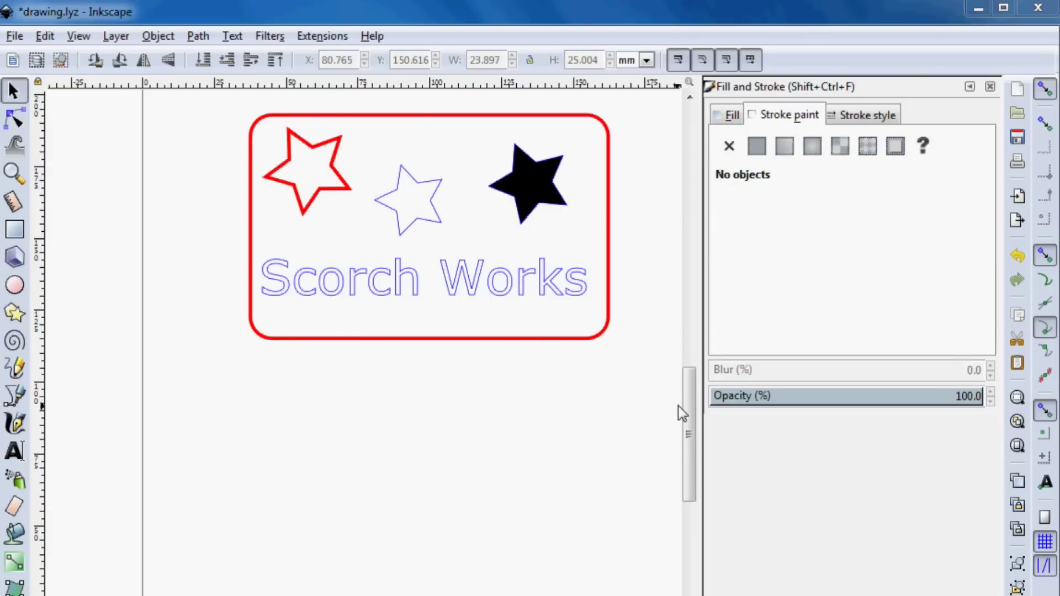
pyautogui.click(989, 87)
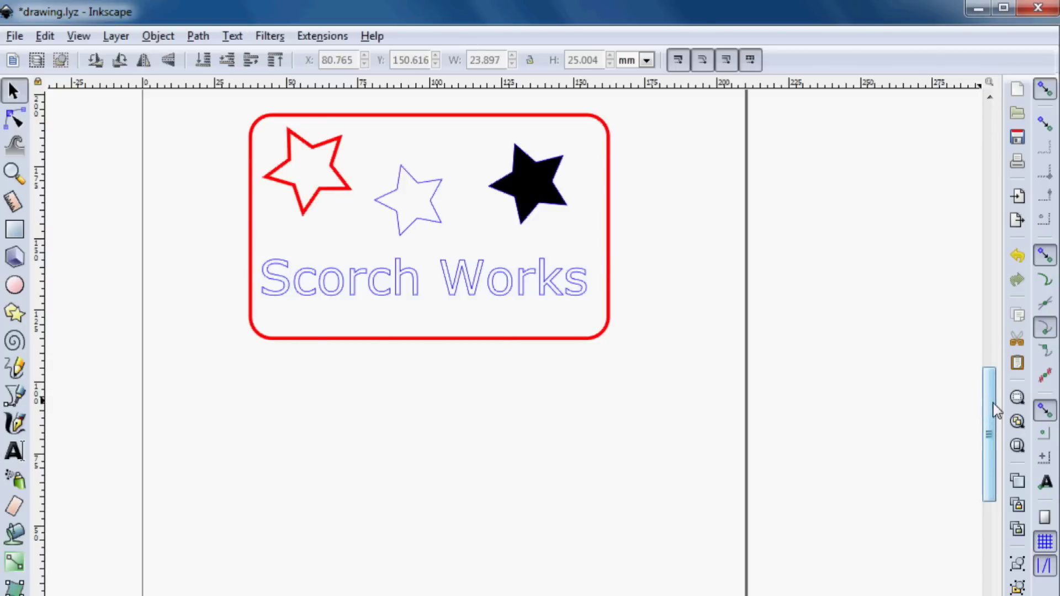
pyautogui.moveTo(994, 411); pyautogui.dragTo(990, 377)
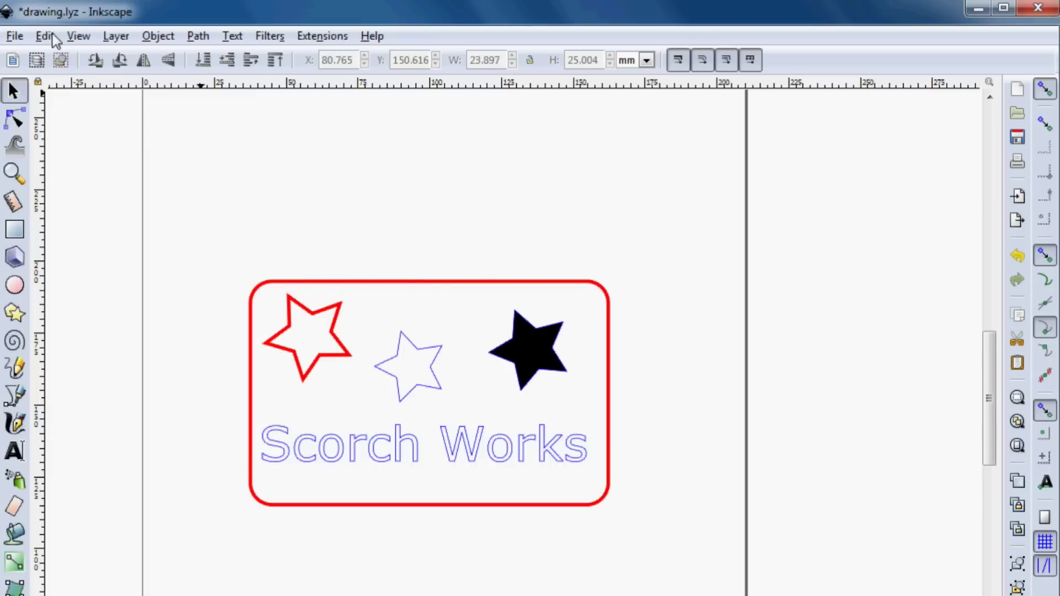
pyautogui.click(82, 37)
pyautogui.moveTo(143, 57)
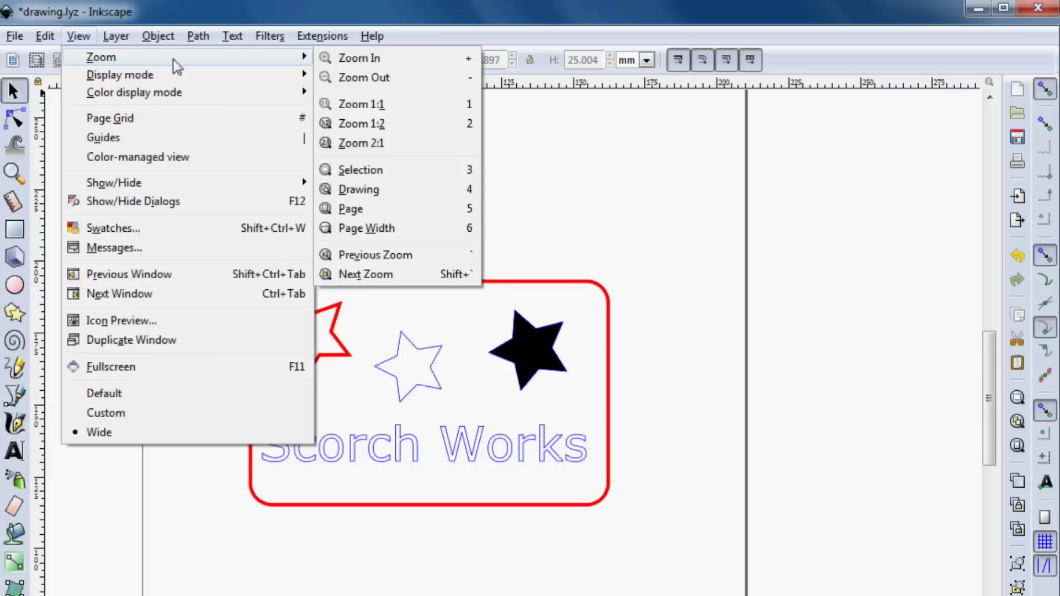
pyautogui.click(383, 191)
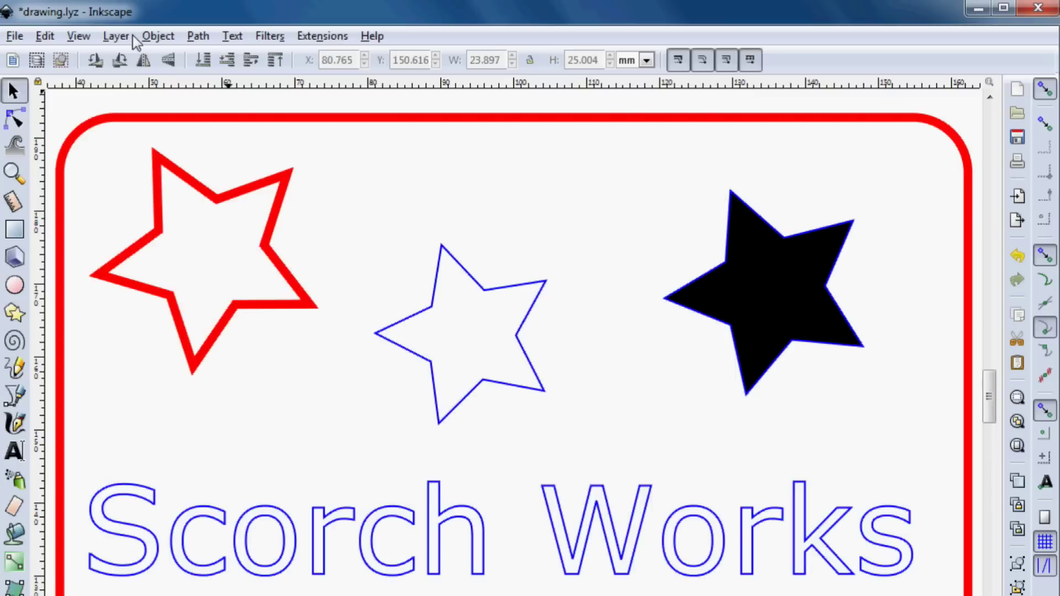
pyautogui.click(79, 36)
pyautogui.moveTo(130, 57)
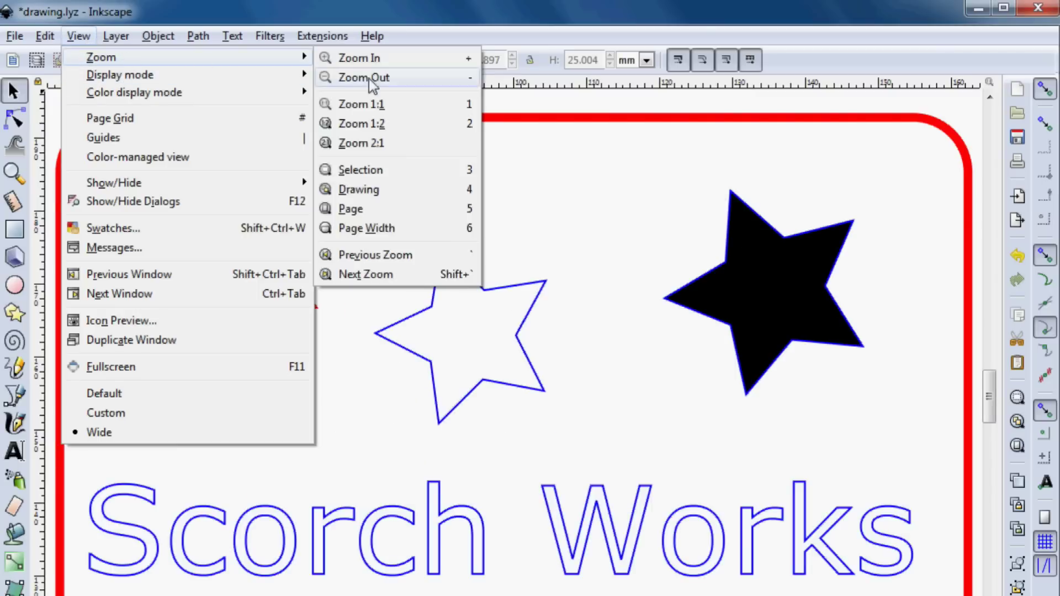
pyautogui.click(385, 189)
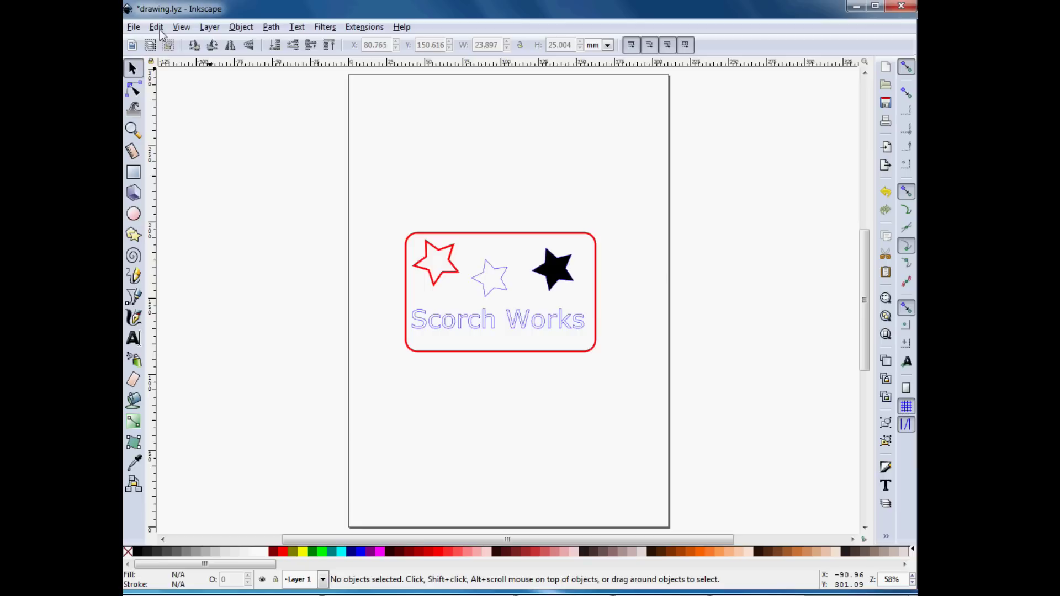
pyautogui.click(134, 27)
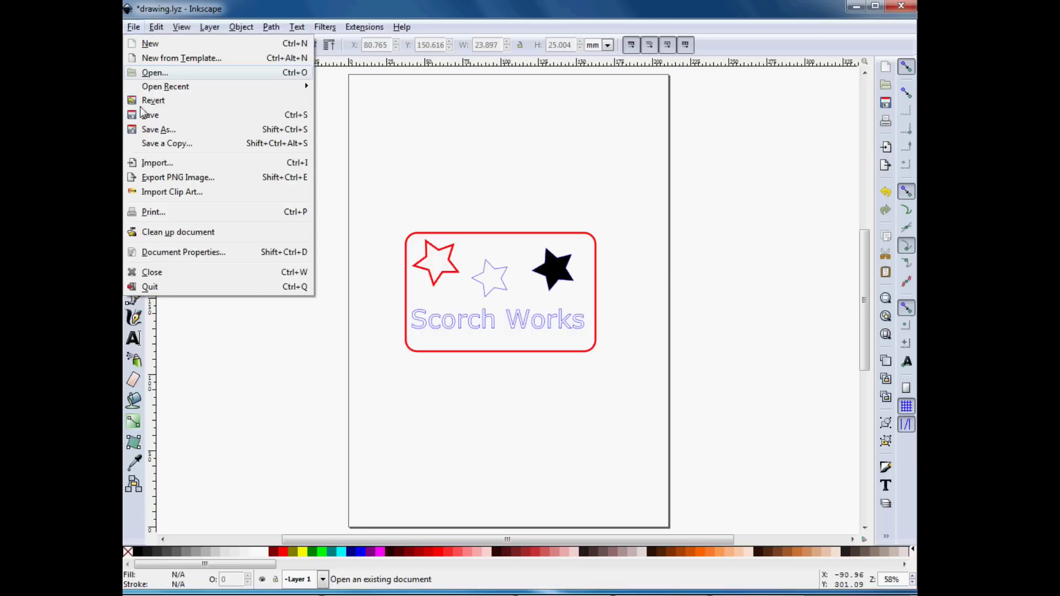
# Step: Resize the page to the drawing in Document Properties, giving a 125.82 × 78.97 mm page
pyautogui.click(188, 251)
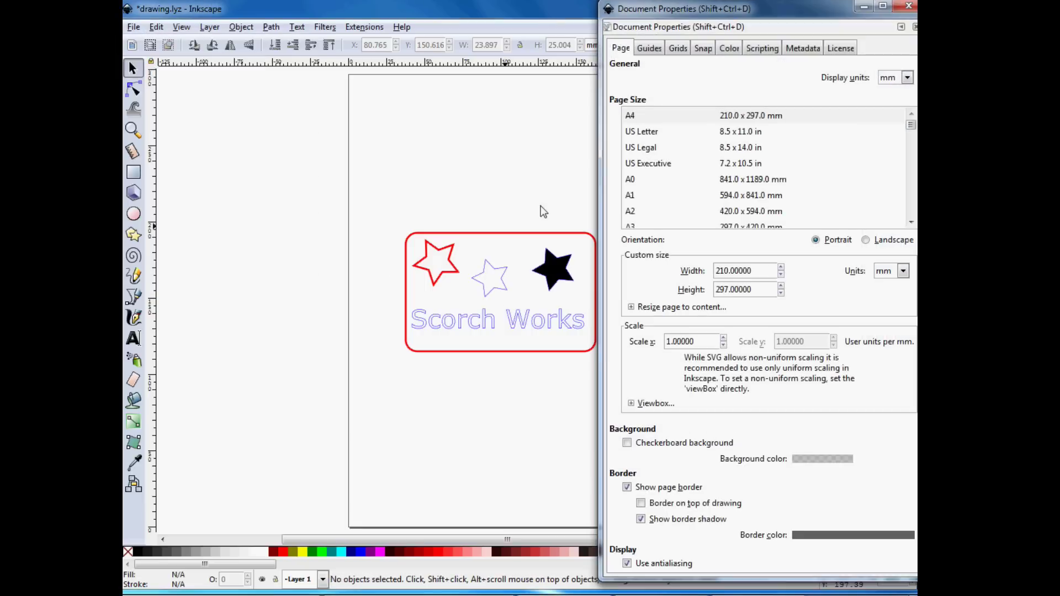
pyautogui.click(632, 307)
pyautogui.click(740, 320)
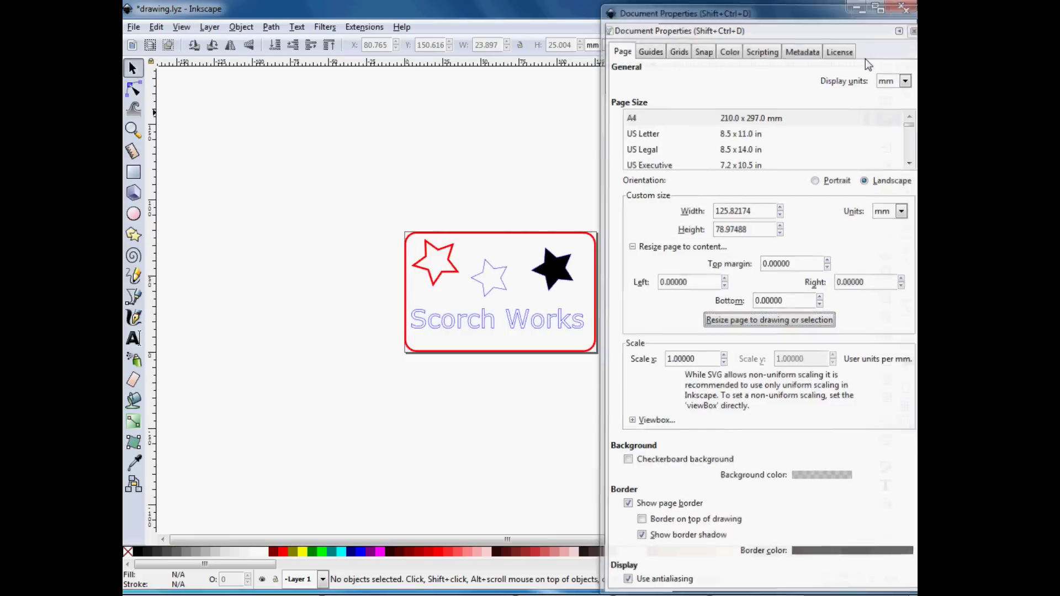
pyautogui.click(907, 6)
pyautogui.scroll(3, 532, 271)
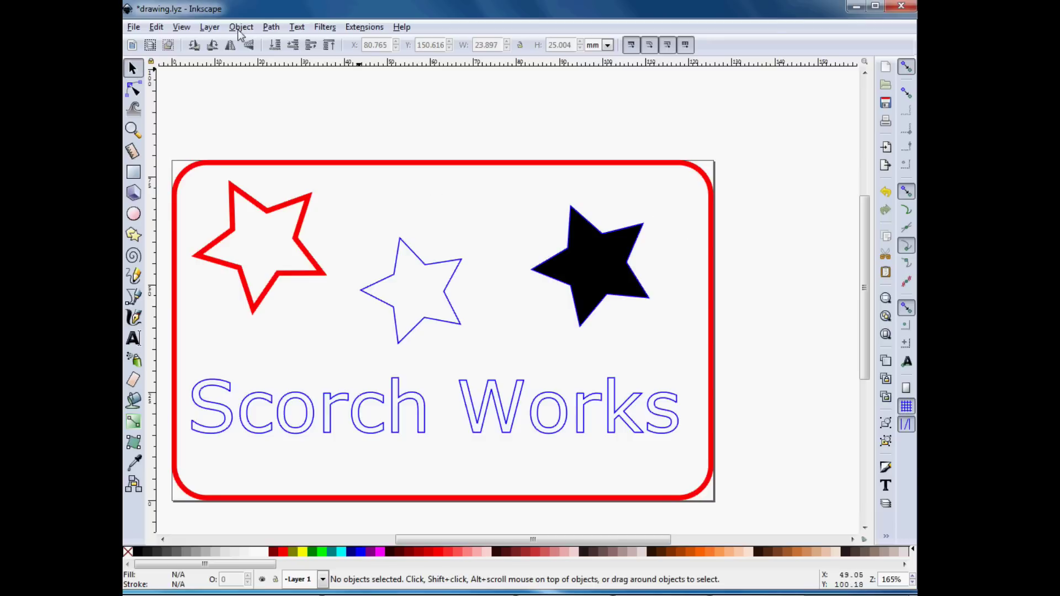
# Step: Zoom so the whole resized page fills the window
pyautogui.click(182, 26)
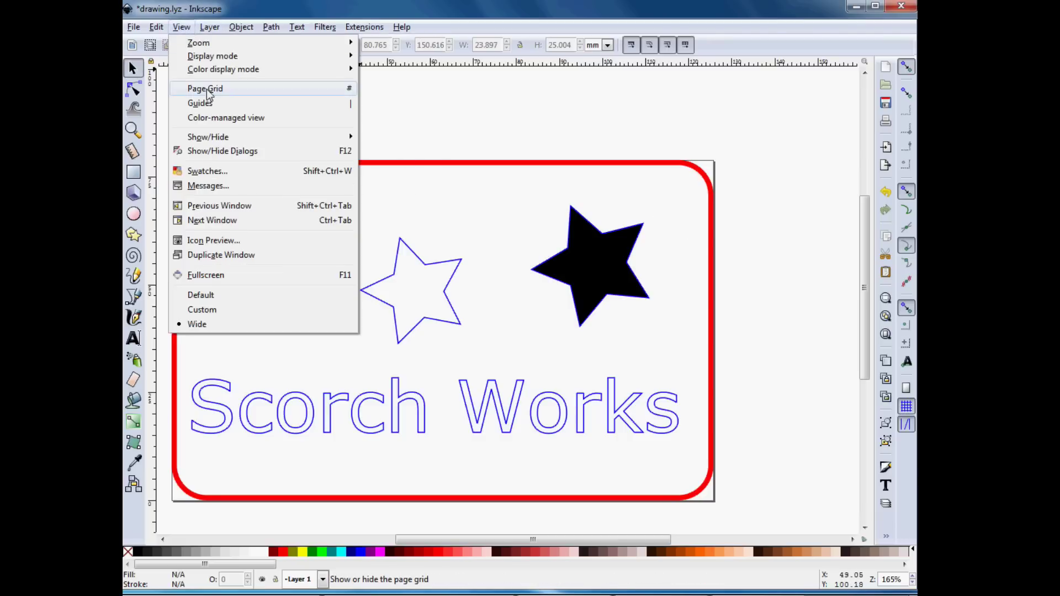
pyautogui.moveTo(264, 47)
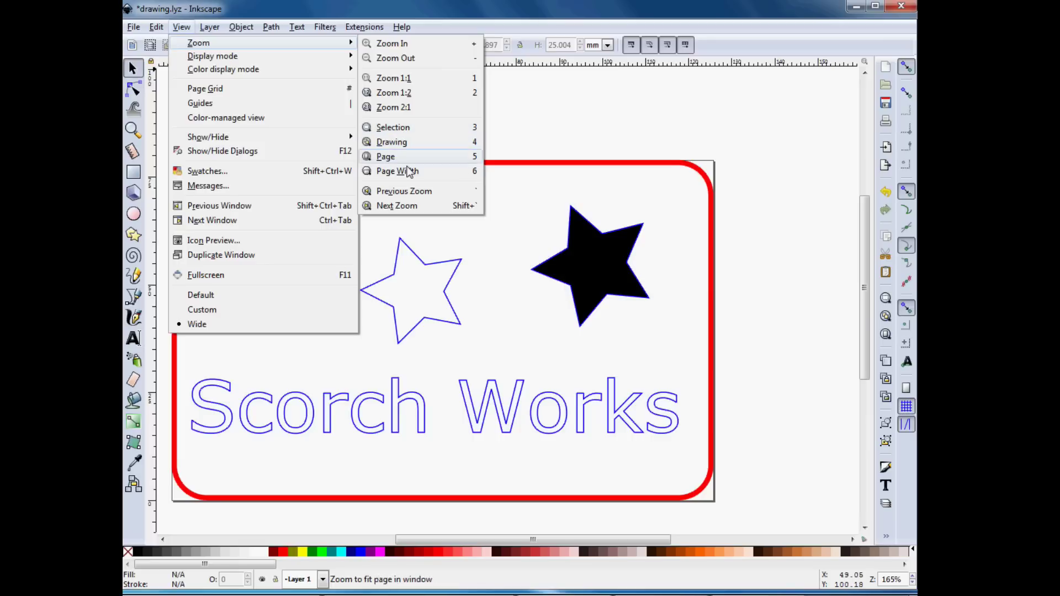
pyautogui.click(385, 157)
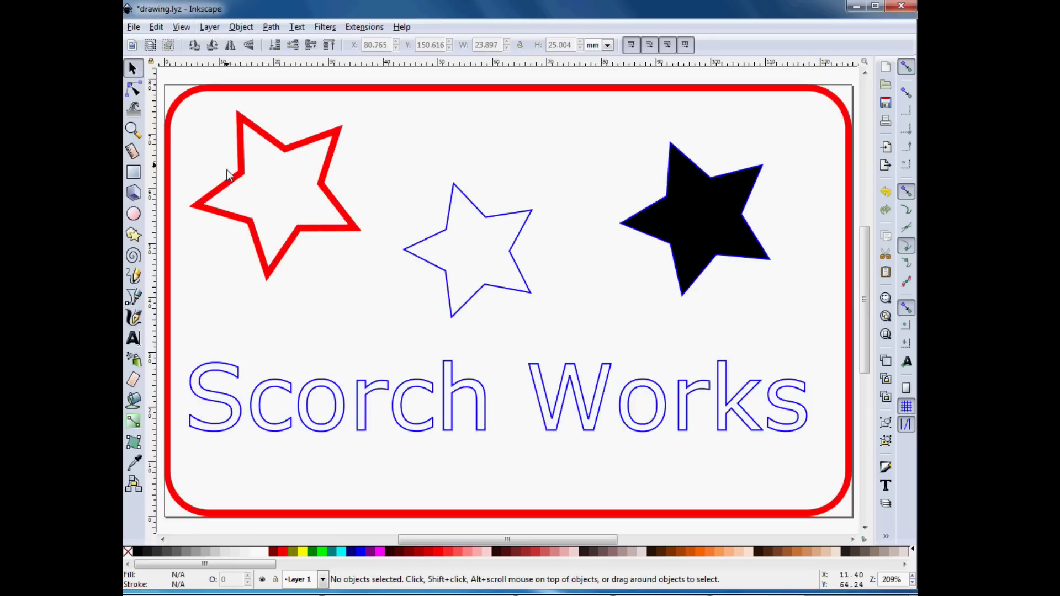
pyautogui.click(135, 27)
# Step: Save the design as 'demo' in Laser Draw LYZ (*.lyz) format
pyautogui.click(162, 129)
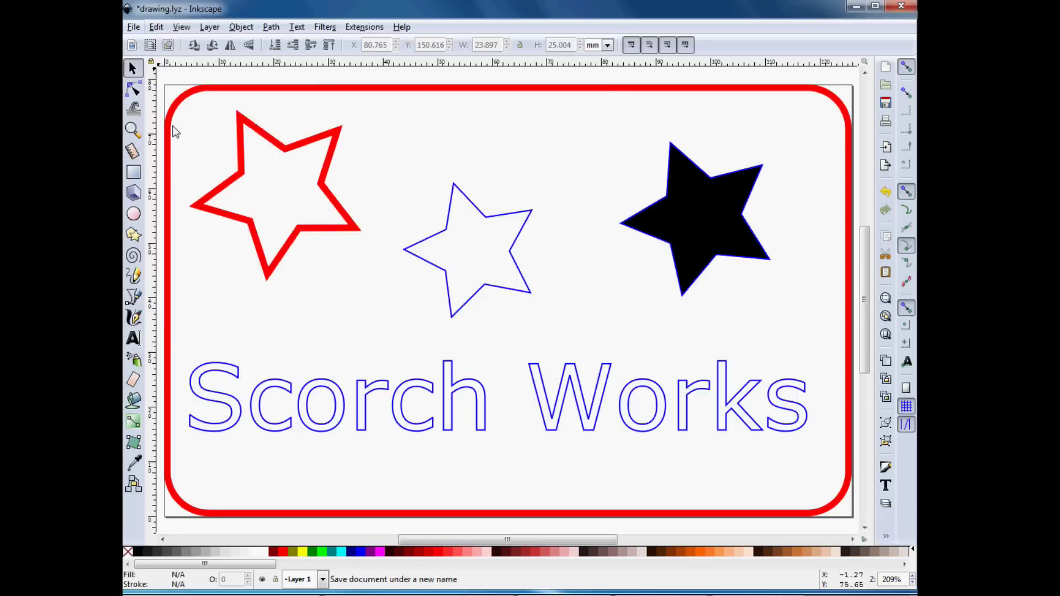
pyautogui.click(355, 299)
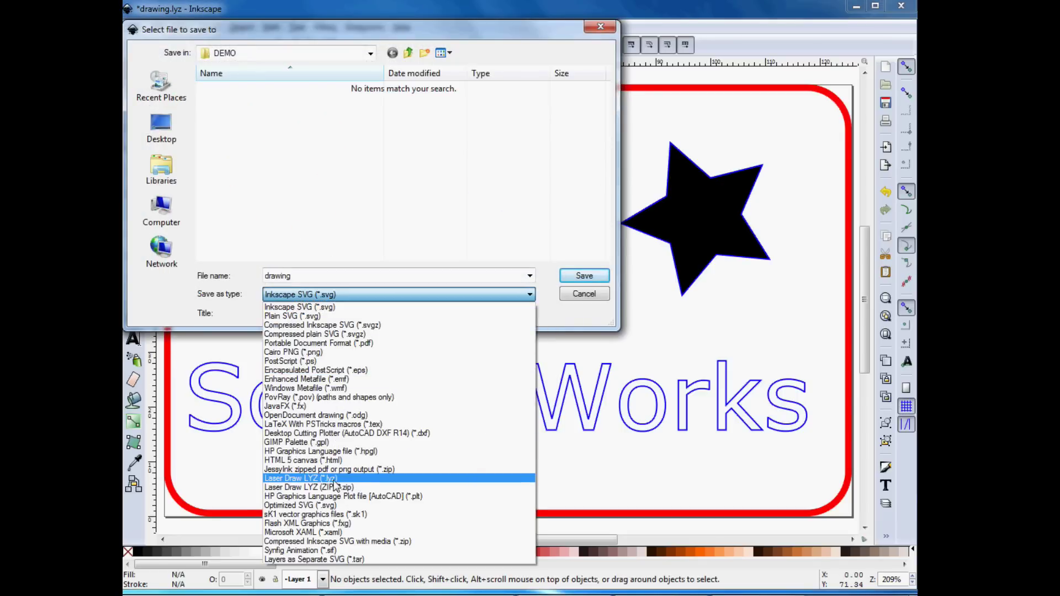
pyautogui.click(333, 478)
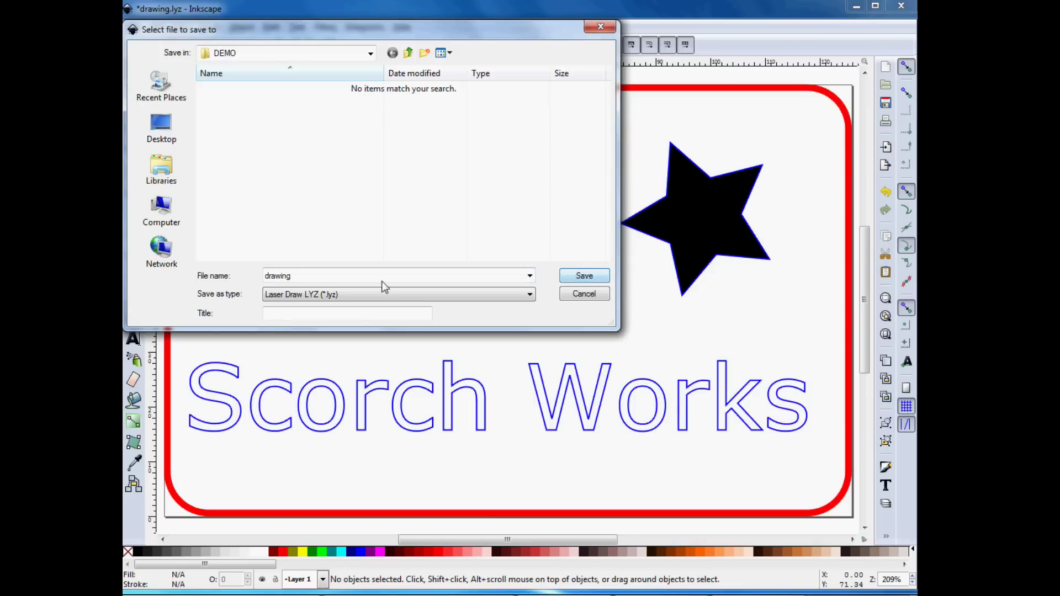
pyautogui.doubleClick(296, 276)
pyautogui.write('demo')
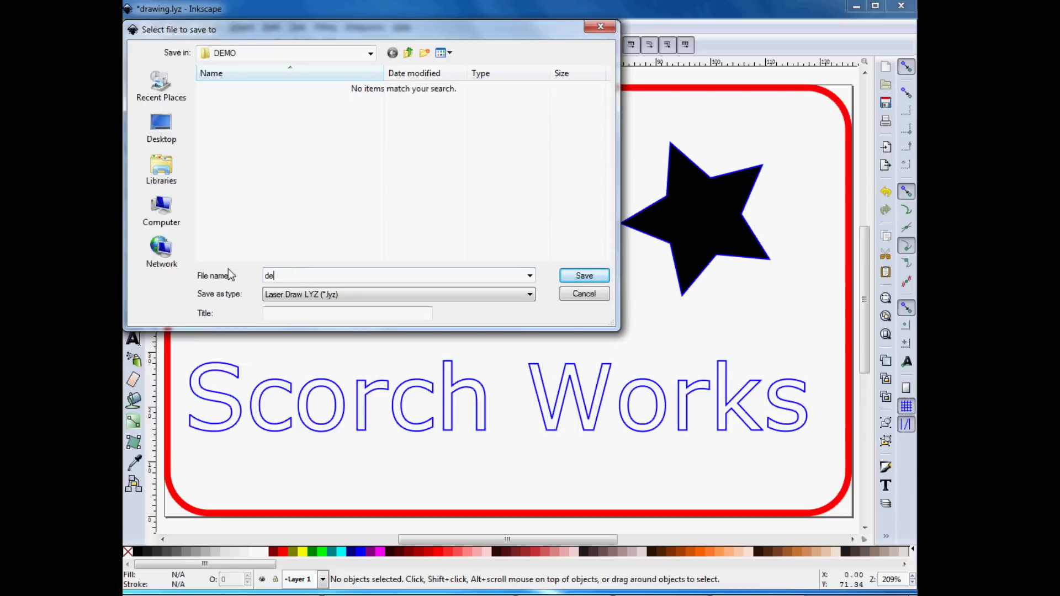
pyautogui.click(582, 276)
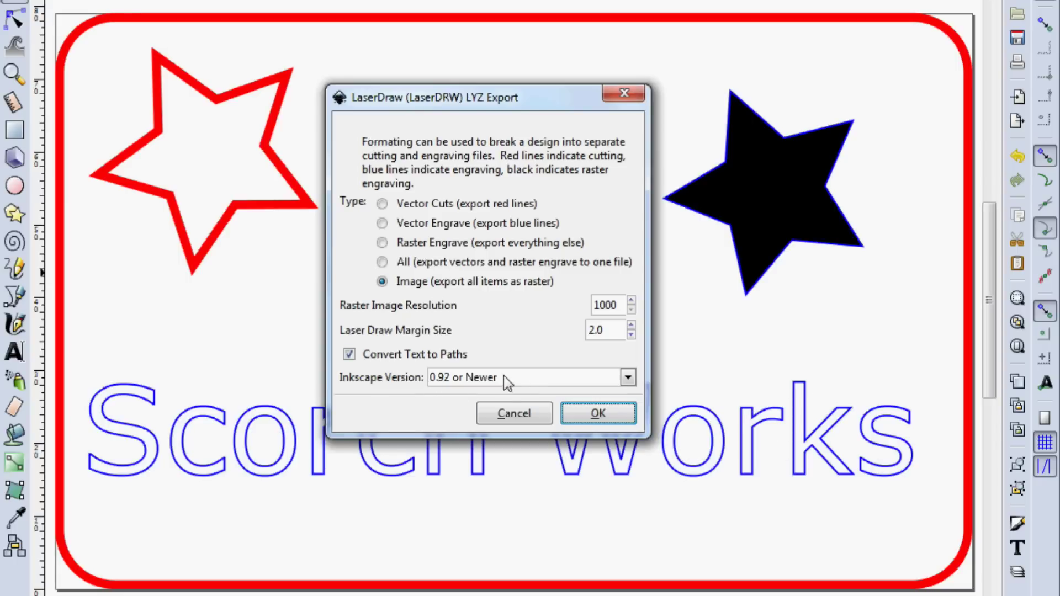
# Step: Cancel the LYZ export and instead save the design as demo.zip in Laser Draw LYZ (ZIP) format
pyautogui.click(529, 411)
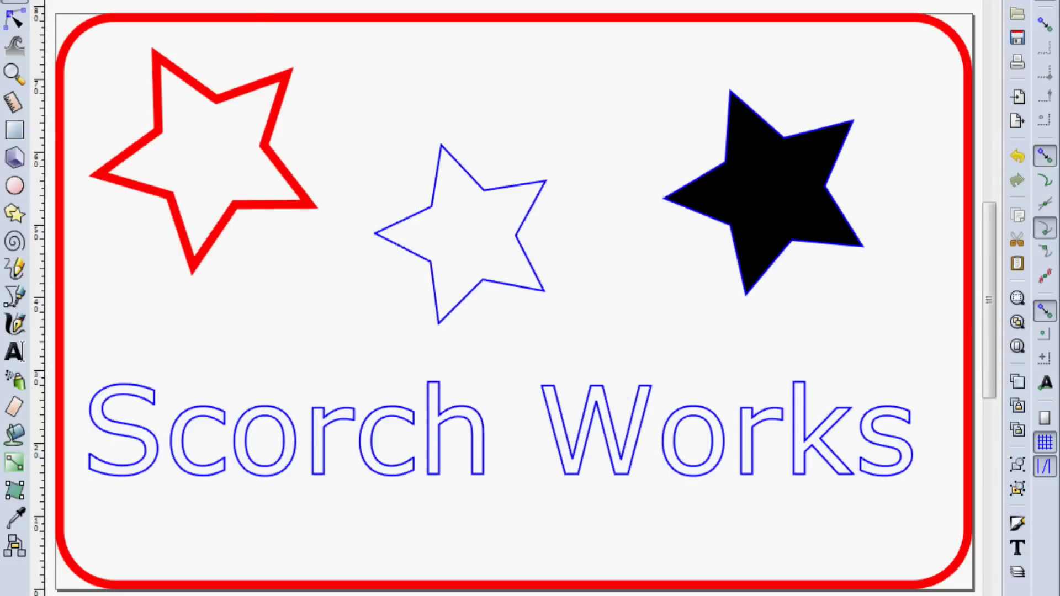
pyautogui.hotkey('alt', 'f')
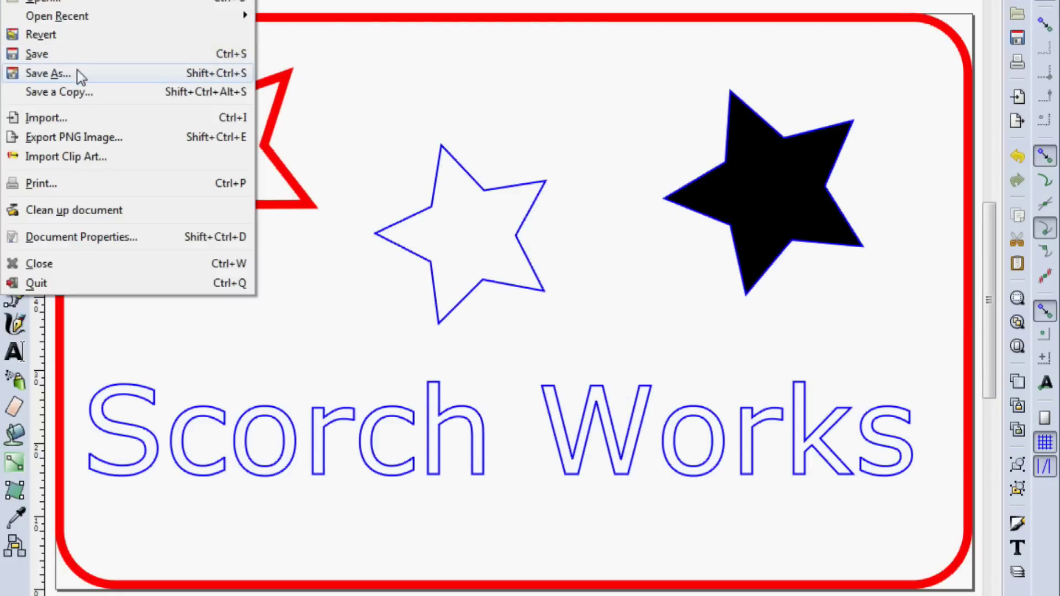
pyautogui.click(80, 79)
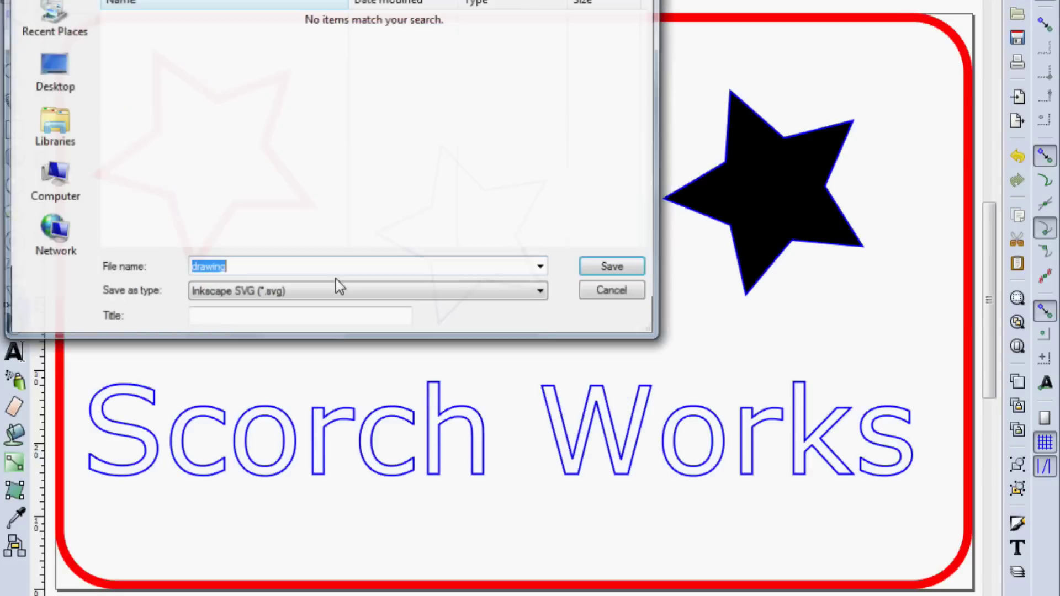
pyautogui.click(300, 296)
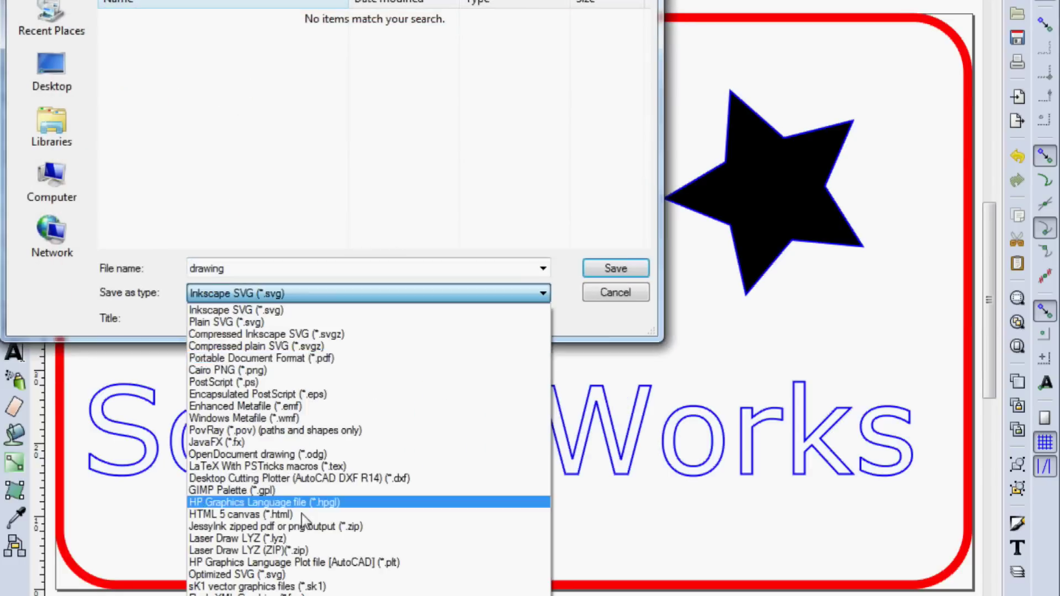
pyautogui.click(307, 551)
pyautogui.doubleClick(223, 269)
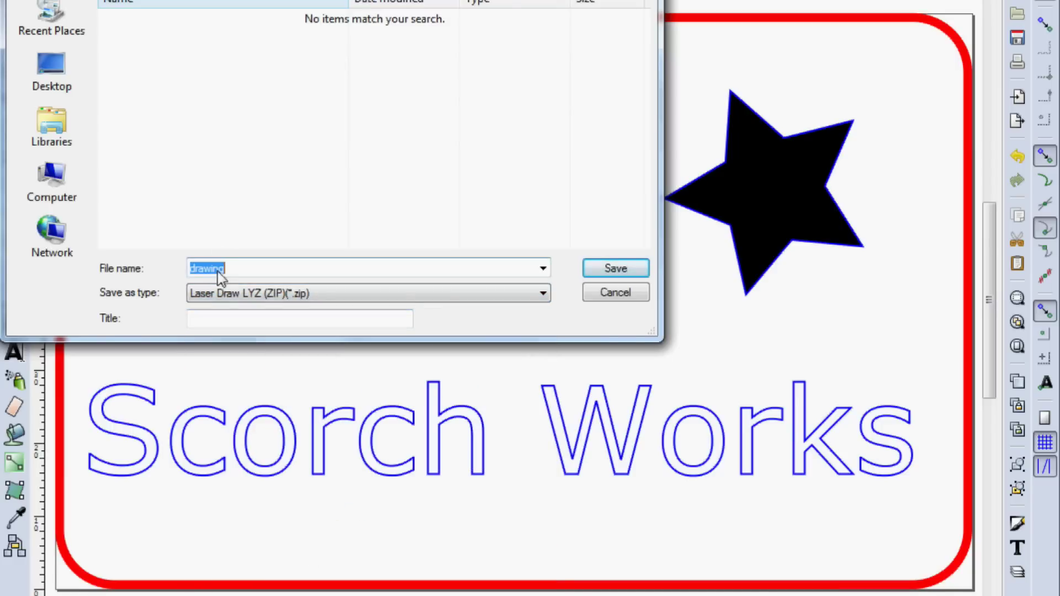
pyautogui.write('demo')
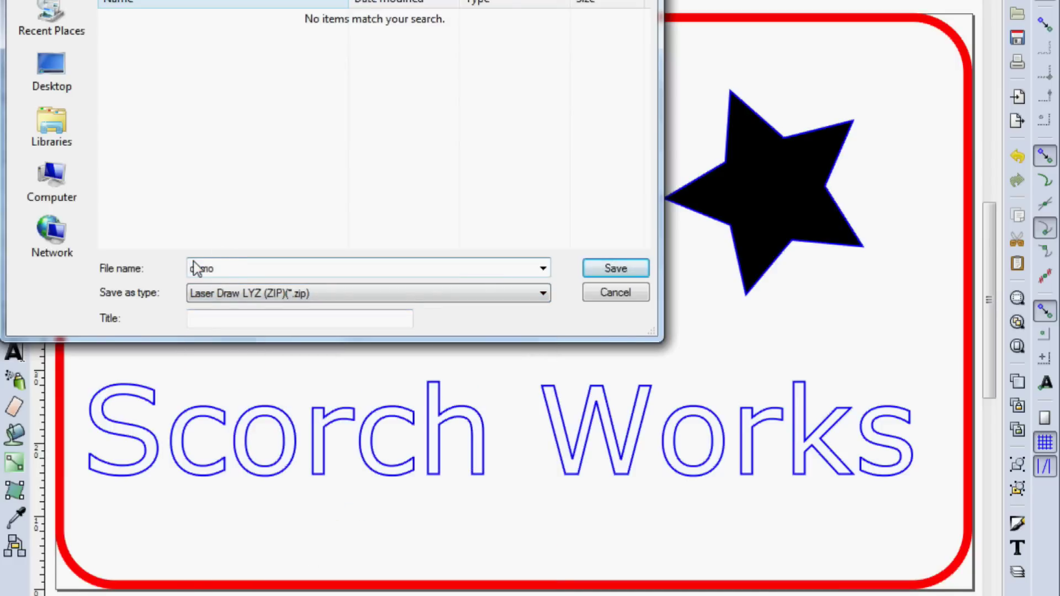
pyautogui.click(609, 269)
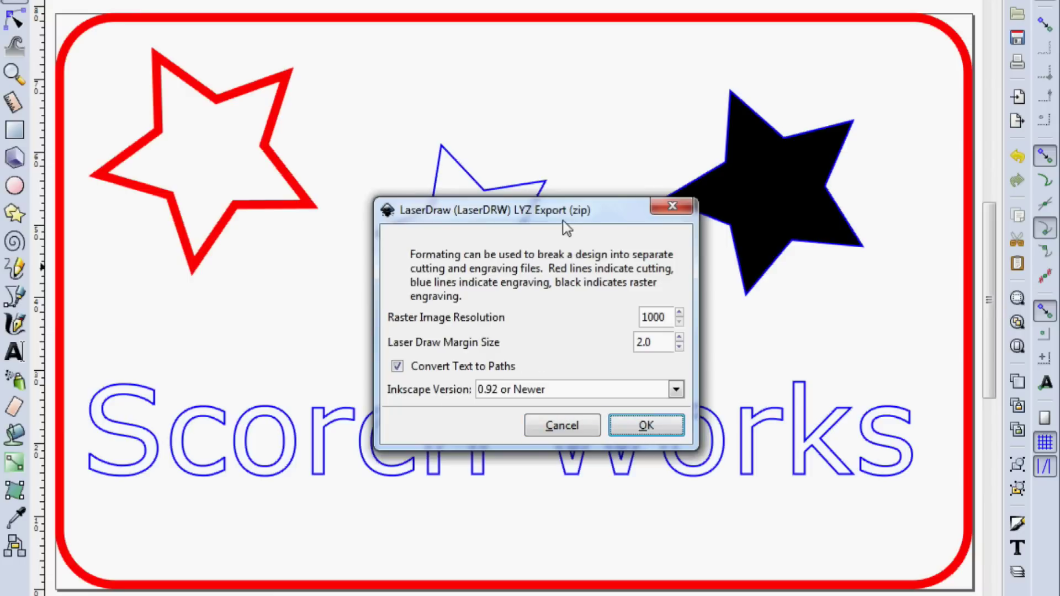
pyautogui.click(645, 425)
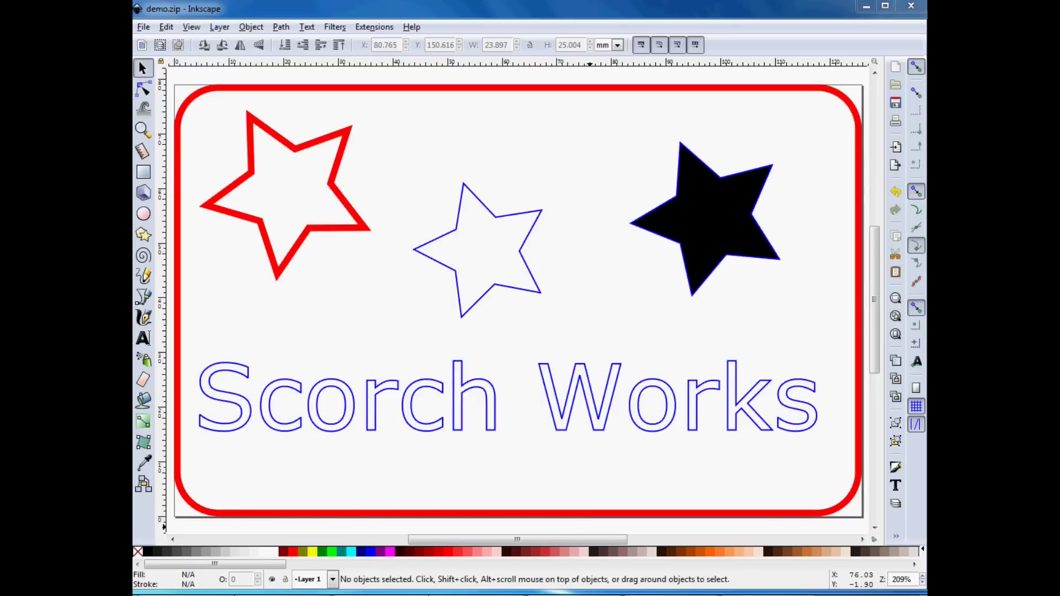
# Step: Open demo.zip in the DEMO folder and select 01_raster_engrave.lyz among its five files
pyautogui.click(249, 594)
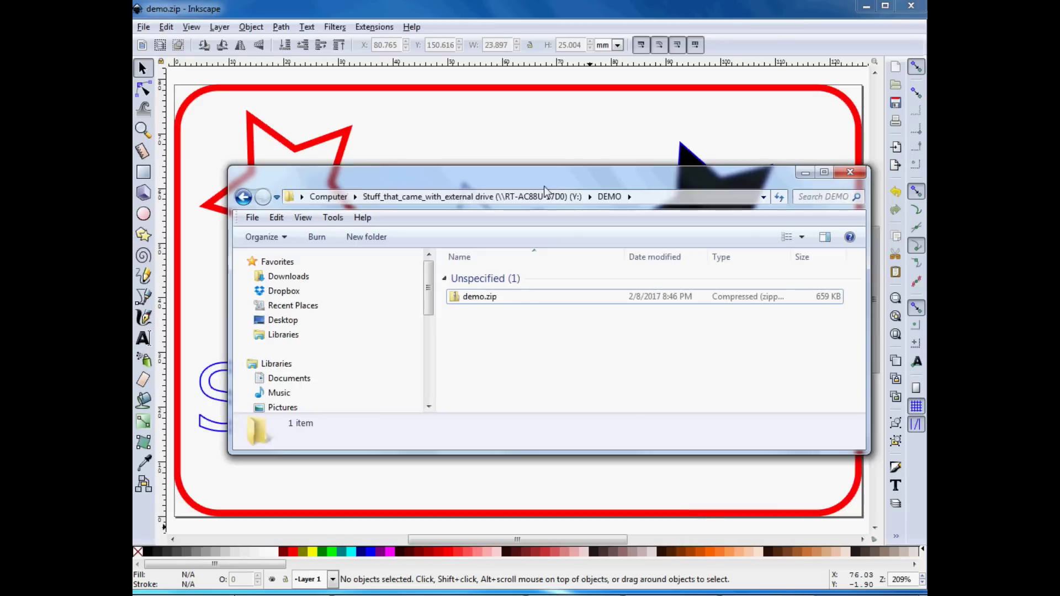
pyautogui.moveTo(496, 167); pyautogui.dragTo(495, 70)
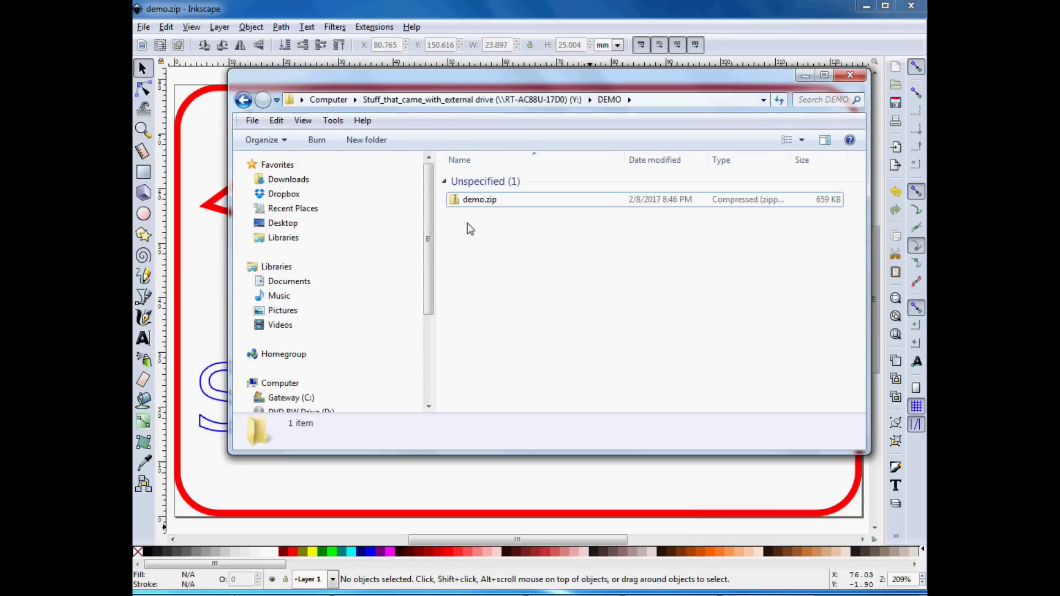
pyautogui.doubleClick(479, 201)
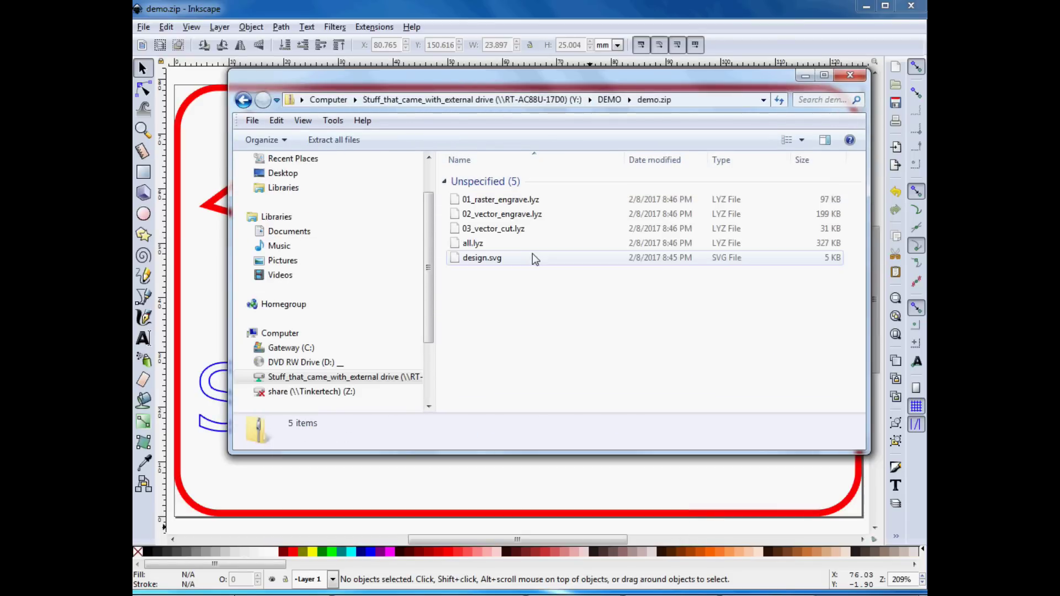
pyautogui.click(505, 202)
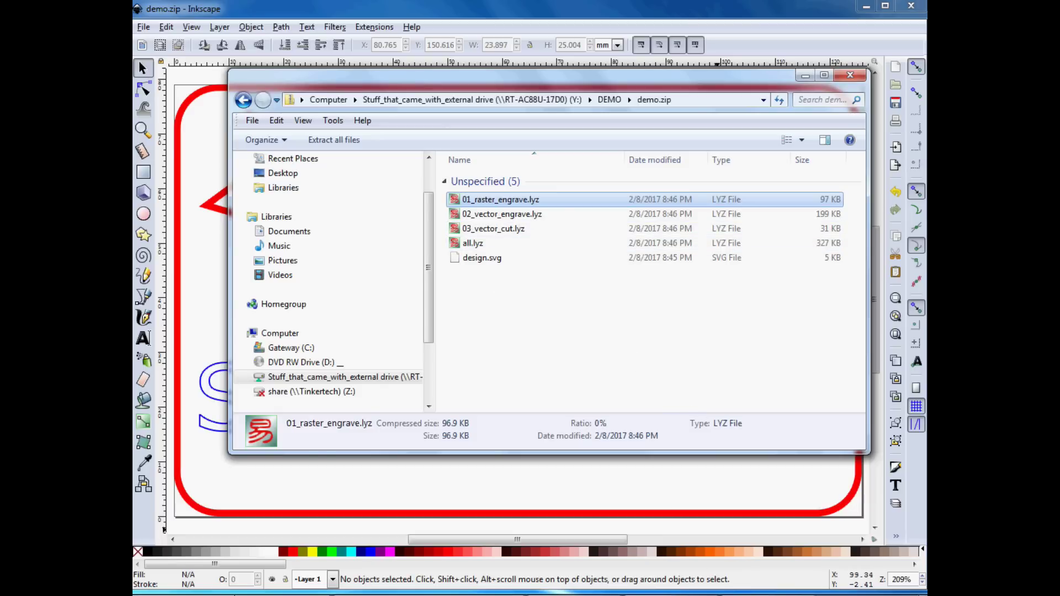
# Step: Try opening a layout in LaserDRW without saving, cancel when DEMO shows no files, return to Explorer
pyautogui.click(189, 82)
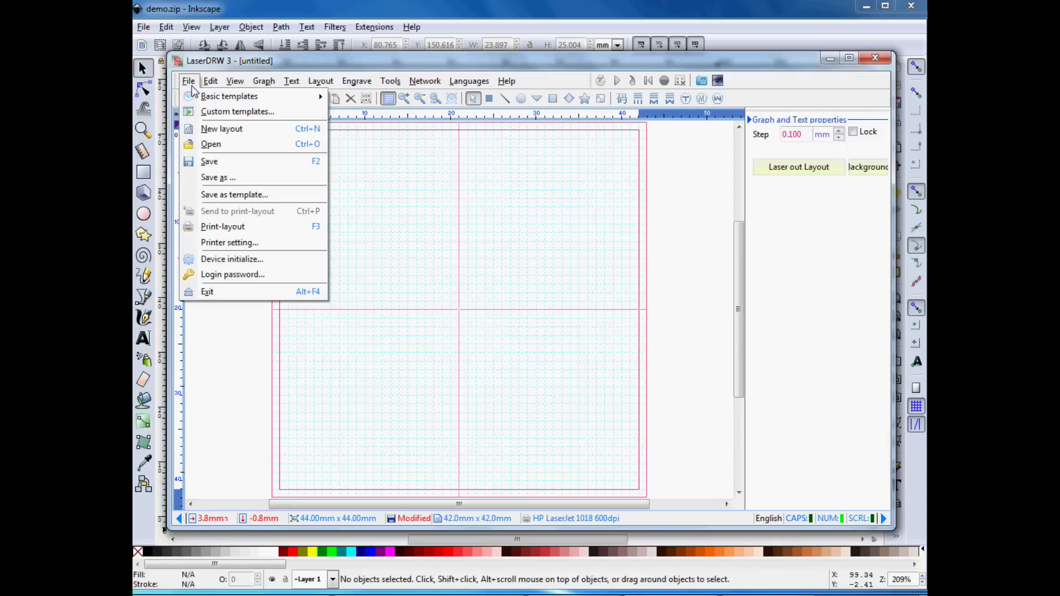
pyautogui.click(230, 148)
pyautogui.click(417, 350)
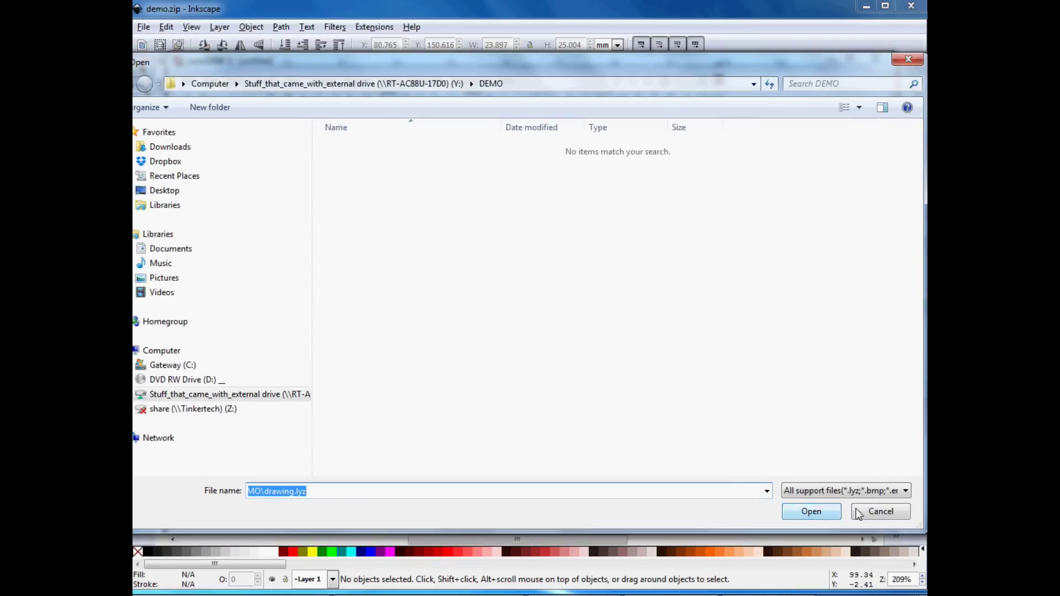
pyautogui.click(859, 511)
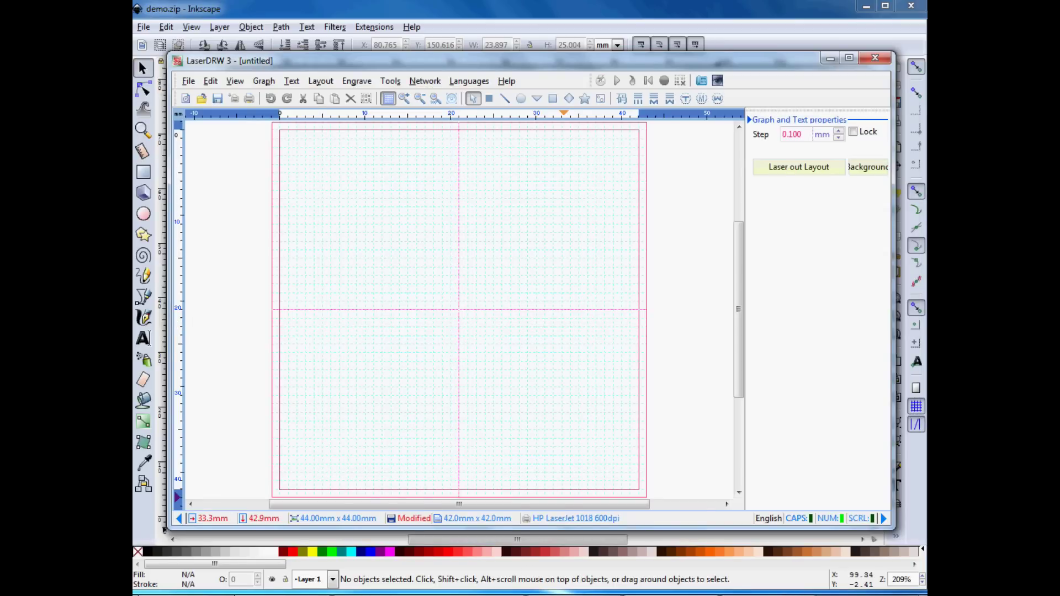
pyautogui.click(343, 539)
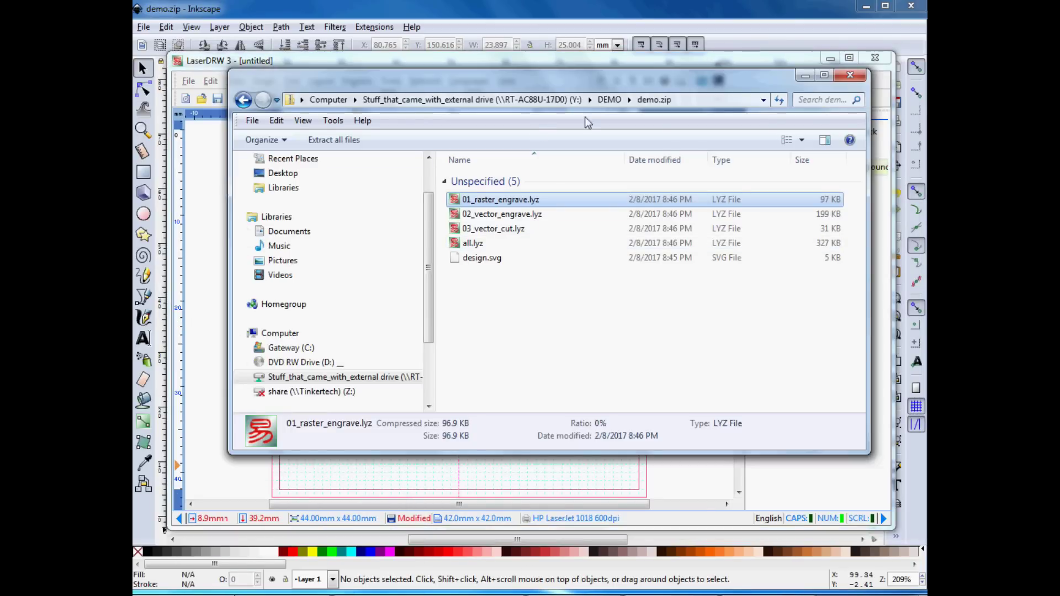
# Step: Extract demo.zip into a new Y:\DEMO\demo folder and return to LaserDRW
pyautogui.click(609, 99)
pyautogui.rightClick(494, 207)
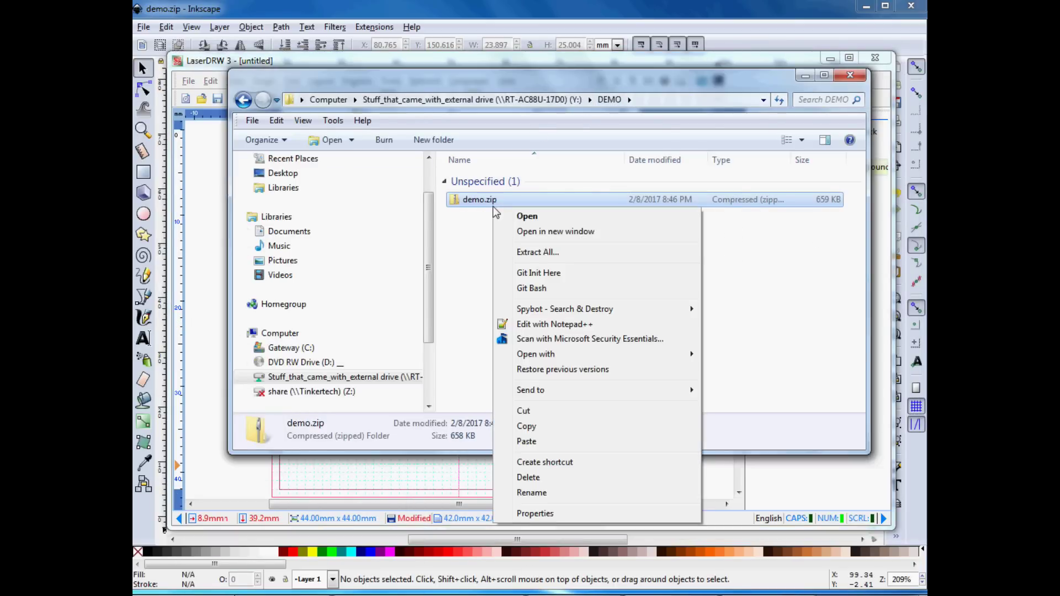
pyautogui.click(482, 260)
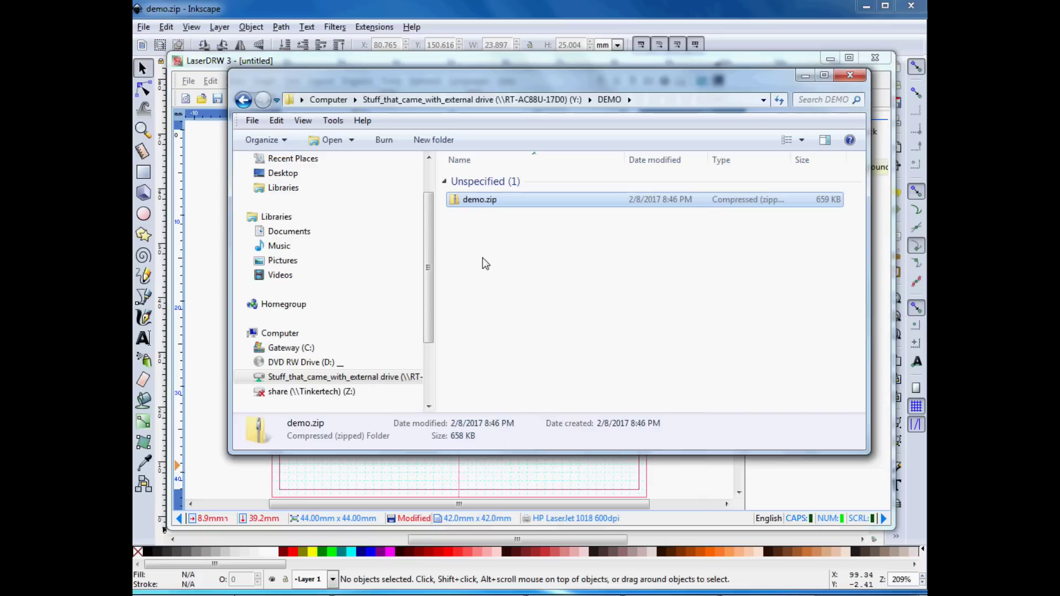
pyautogui.rightClick(484, 202)
pyautogui.click(527, 246)
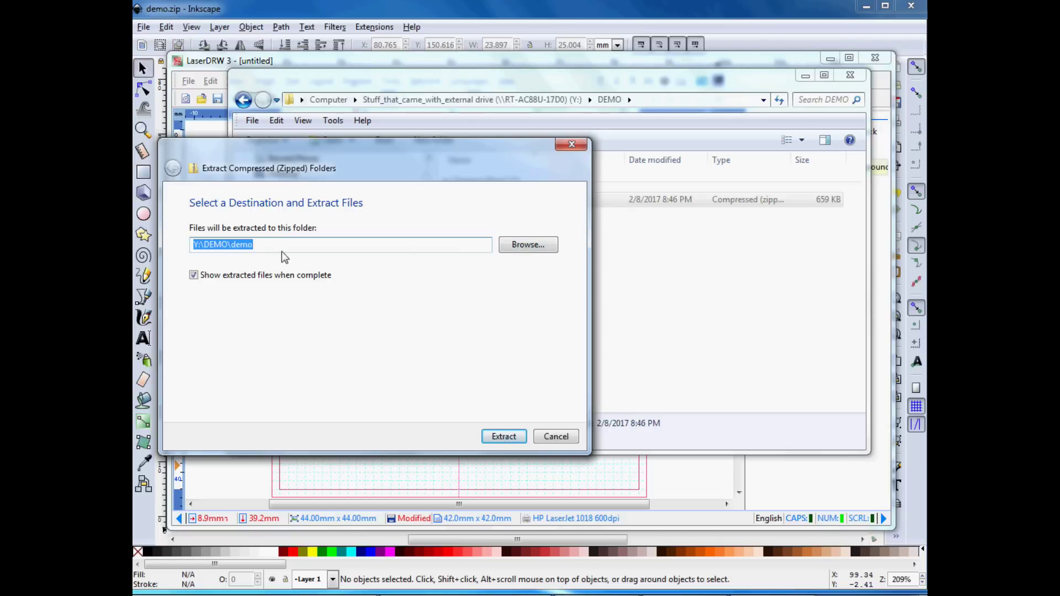
pyautogui.click(509, 441)
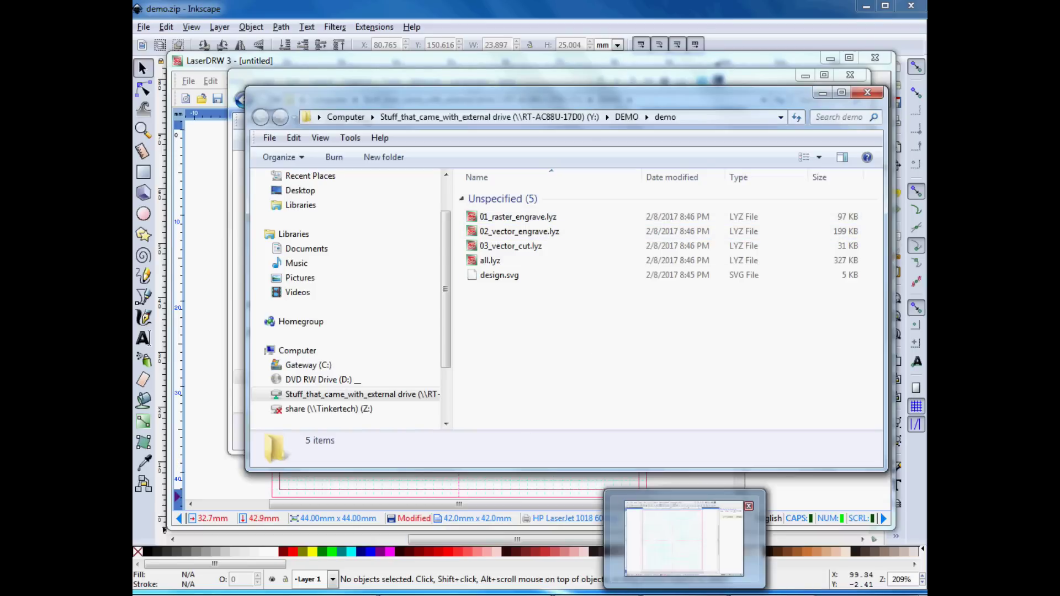
pyautogui.click(679, 544)
# Step: Open demo\all.lyz in LaserDRW without saving, and check its 127.822 × 80.975 mm layout size
pyautogui.click(194, 85)
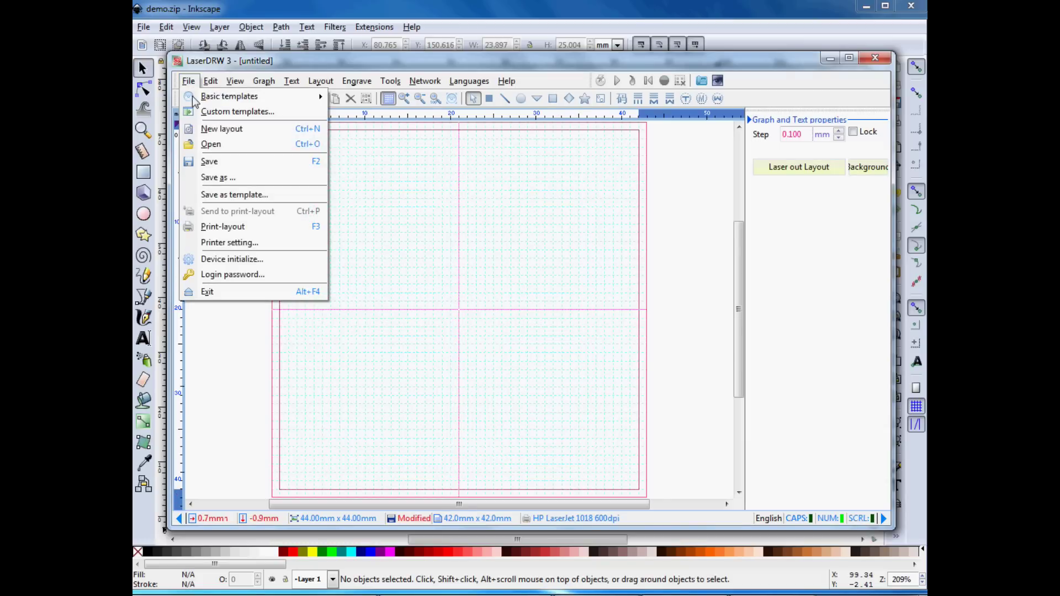
pyautogui.click(217, 143)
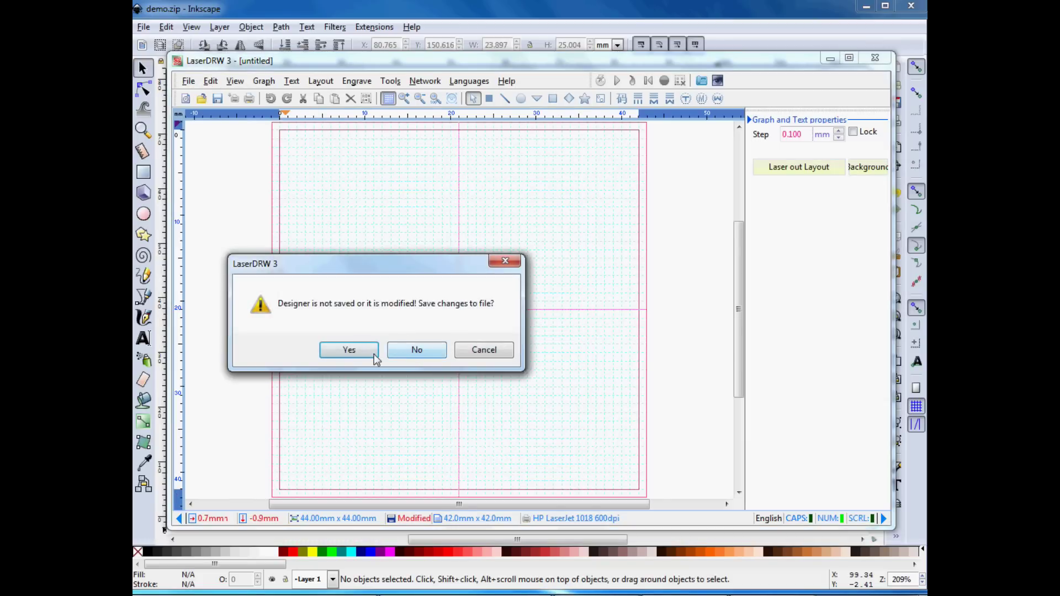
pyautogui.click(416, 351)
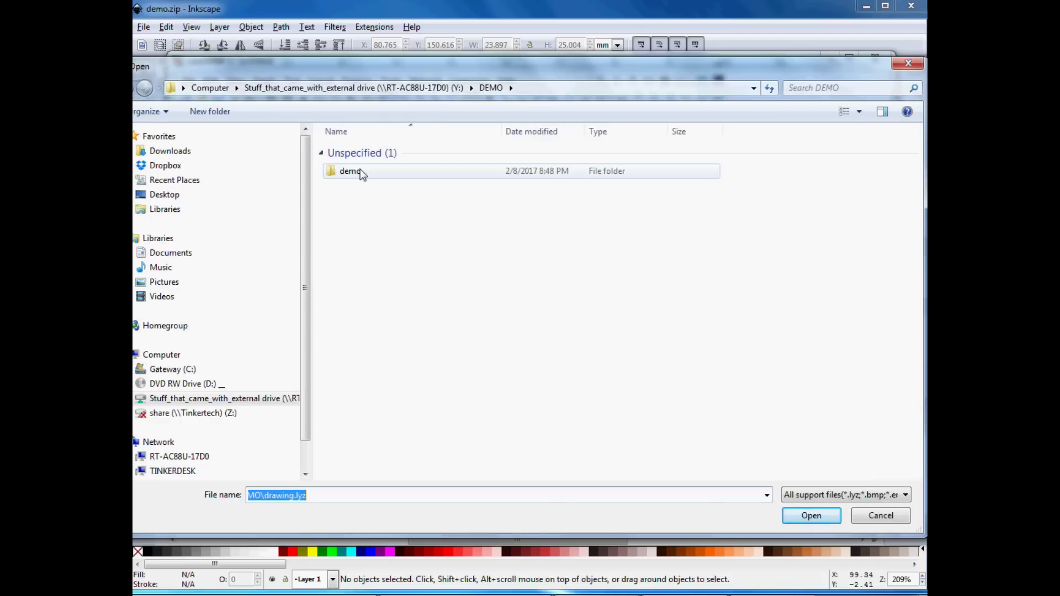
pyautogui.doubleClick(356, 170)
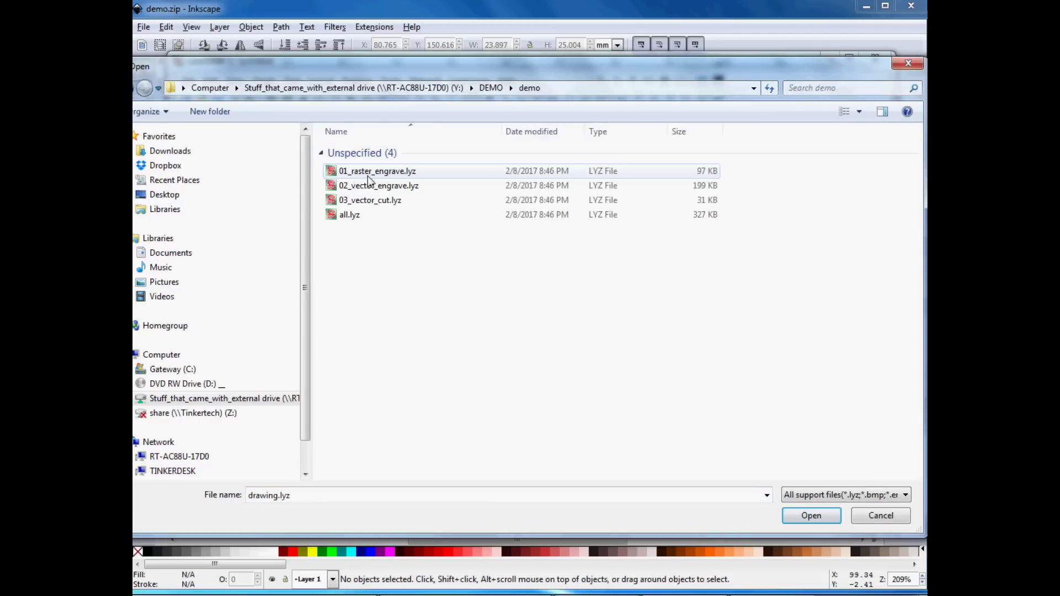
pyautogui.doubleClick(348, 217)
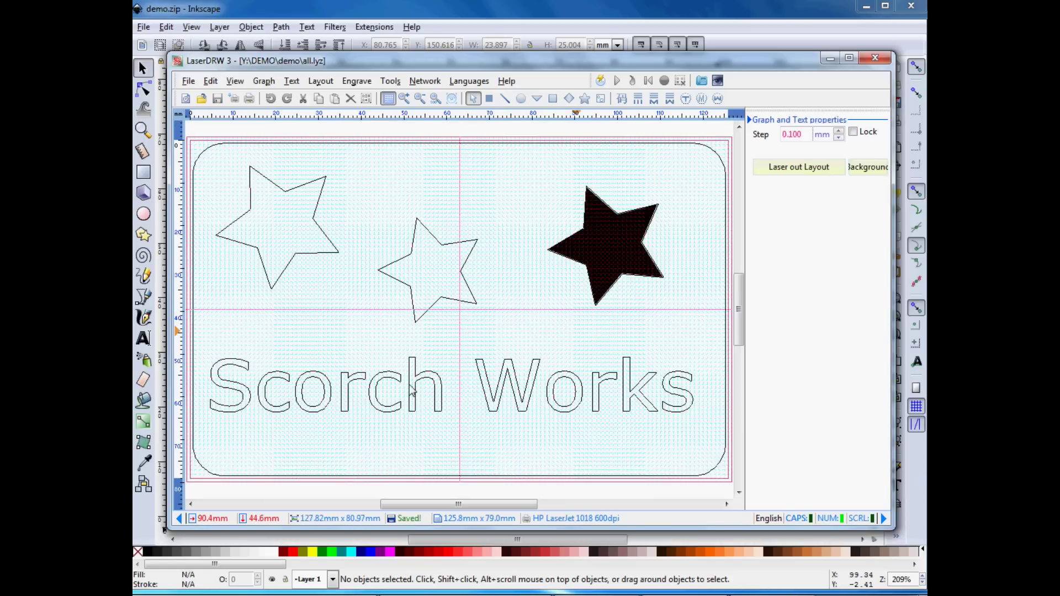
pyautogui.click(796, 170)
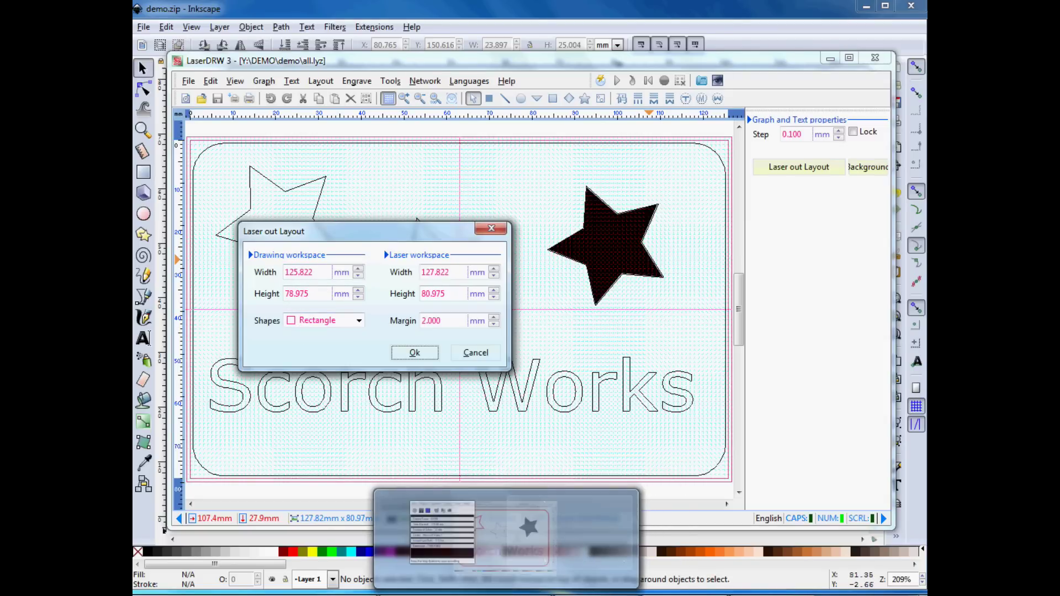
pyautogui.moveTo(596, 595)
pyautogui.click(623, 505)
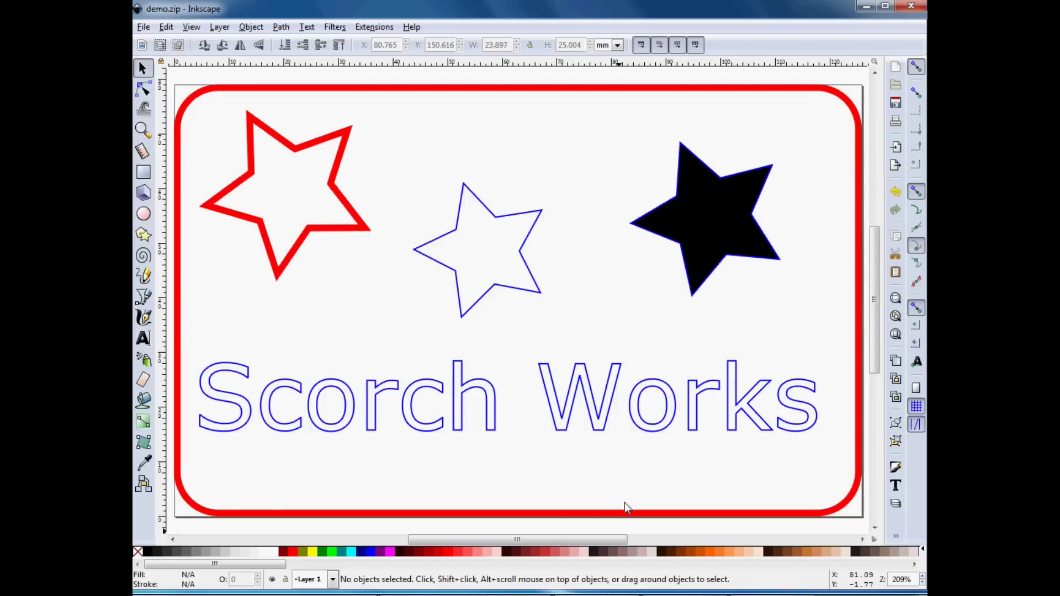
pyautogui.click(143, 27)
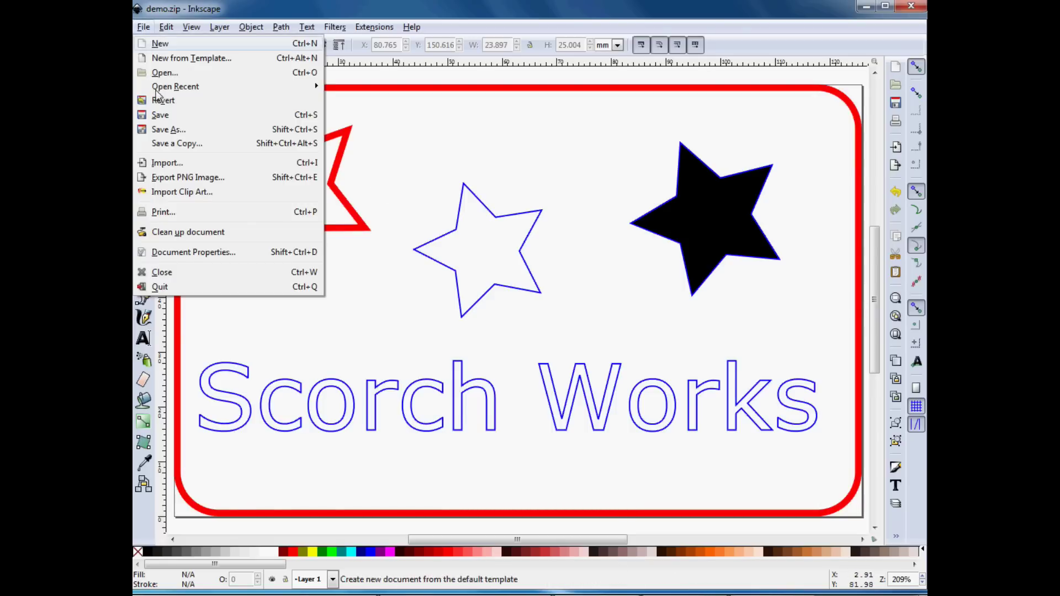
pyautogui.click(190, 253)
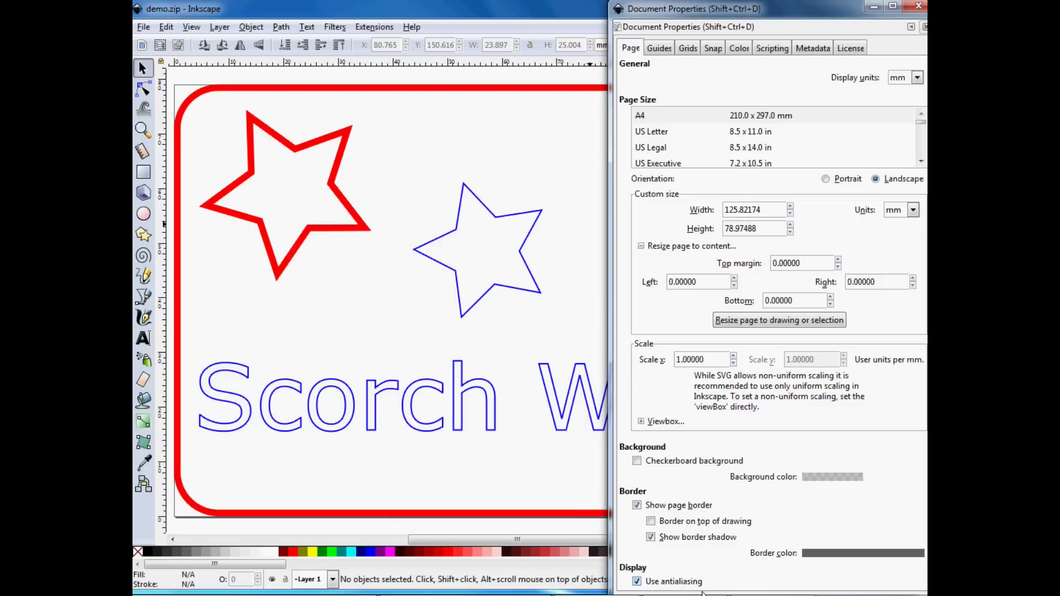
pyautogui.hotkey('alt', 'Tab')
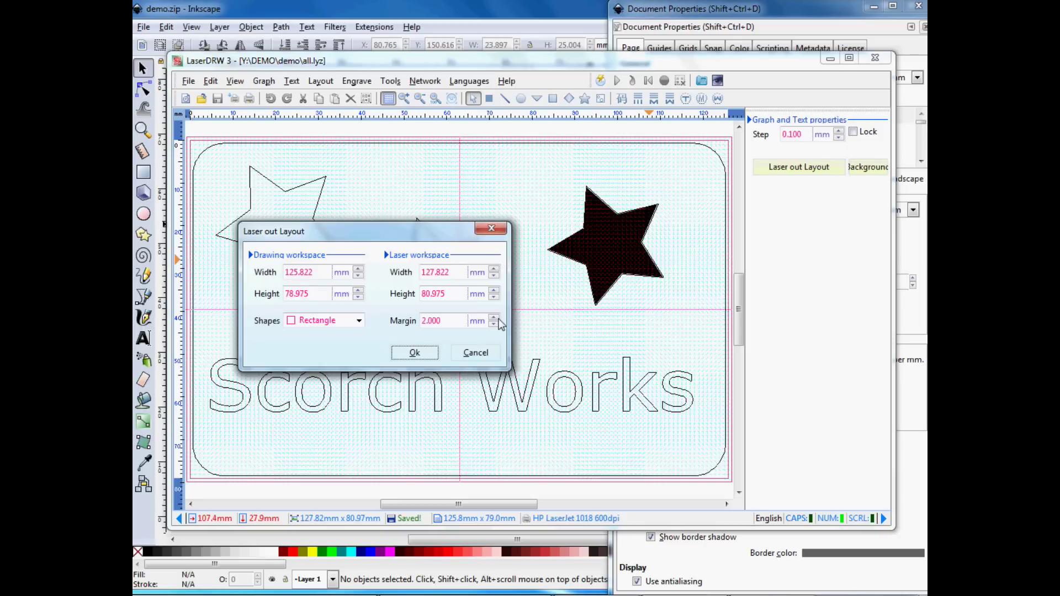
pyautogui.moveTo(380, 234); pyautogui.dragTo(406, 288)
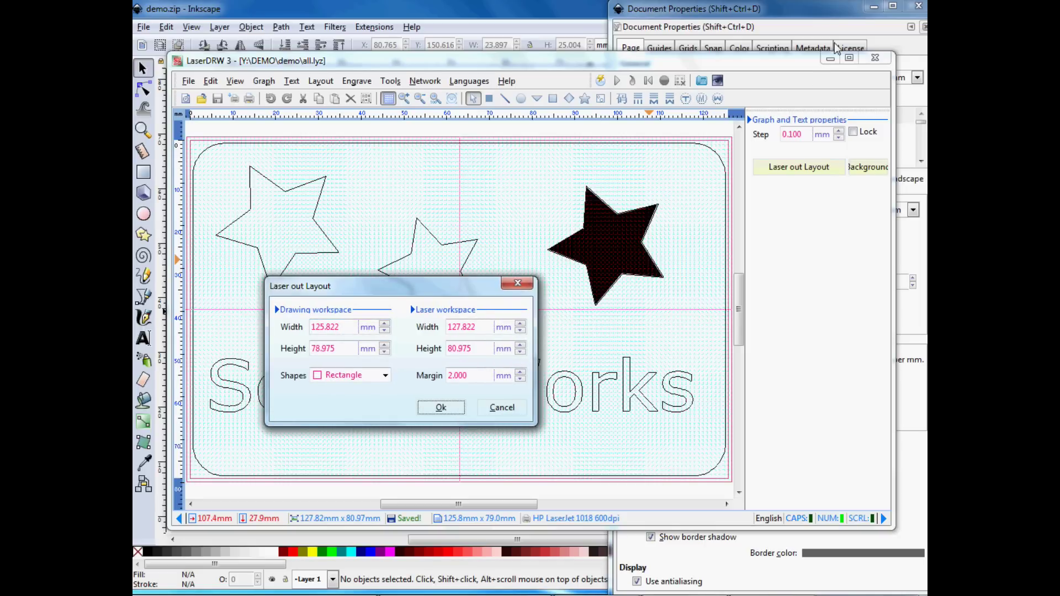
pyautogui.click(819, 25)
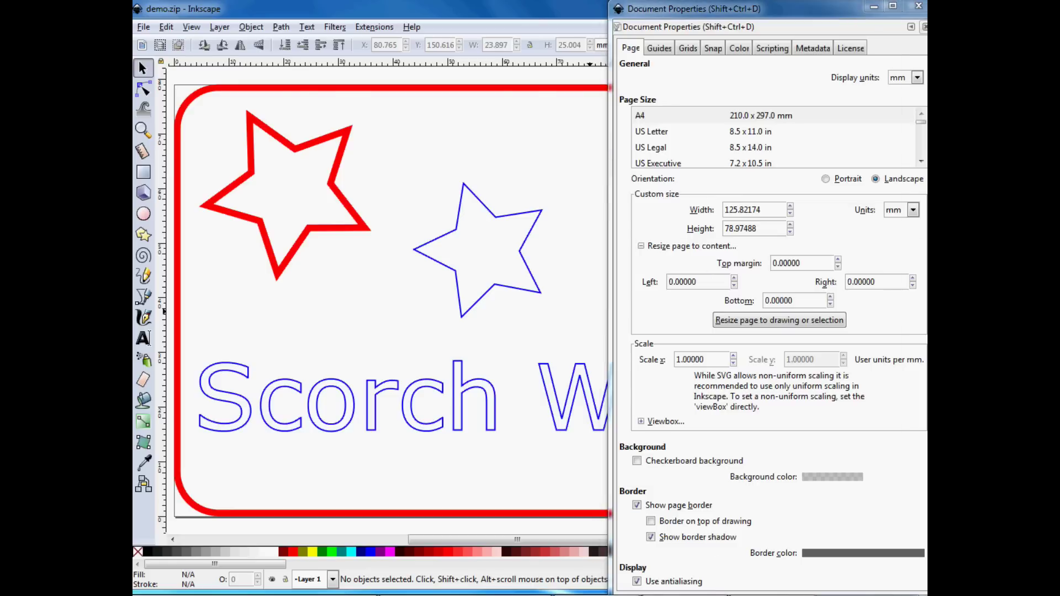
pyautogui.hotkey('alt', 'Tab')
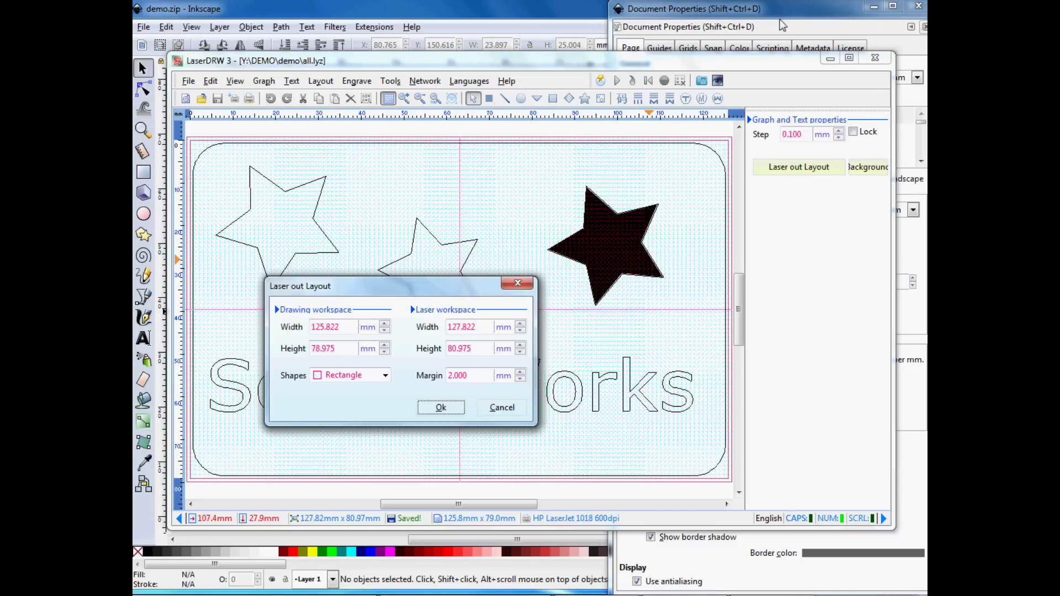
pyautogui.moveTo(773, 16); pyautogui.dragTo(734, 39)
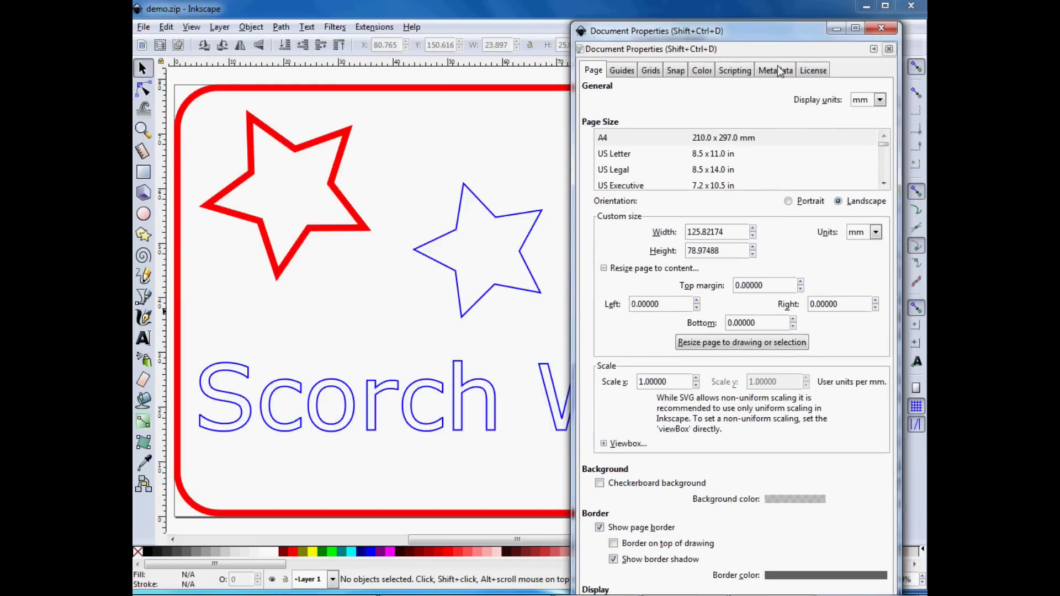
pyautogui.click(881, 29)
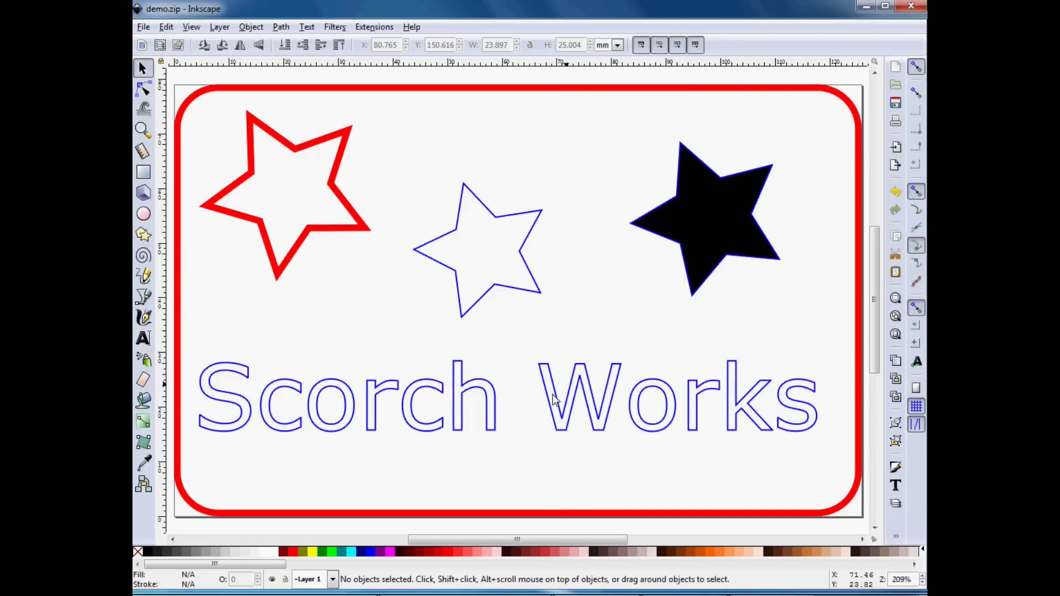
pyautogui.hotkey('alt', 'Tab')
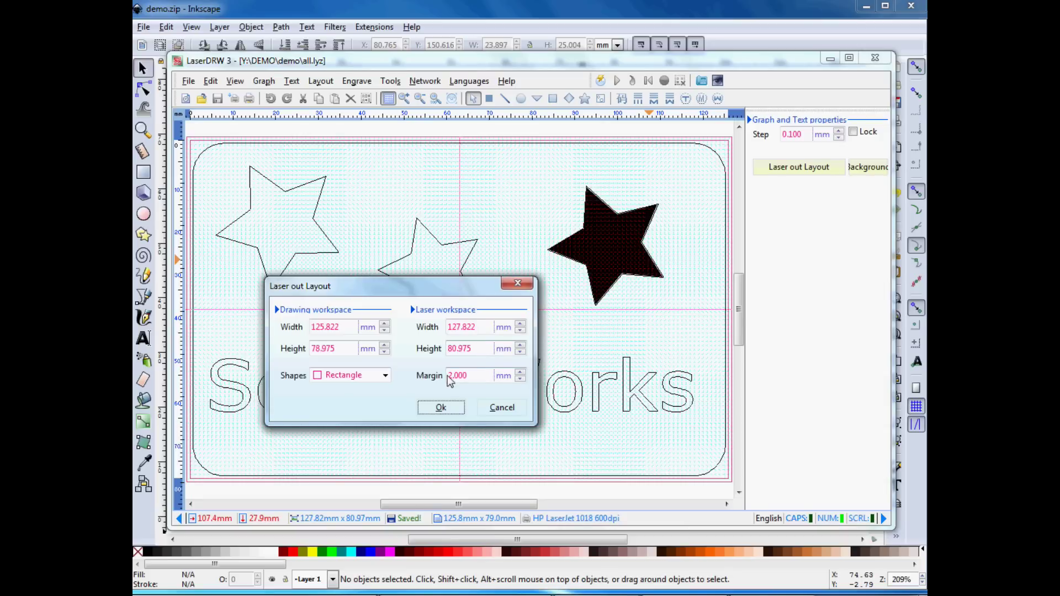
pyautogui.click(501, 407)
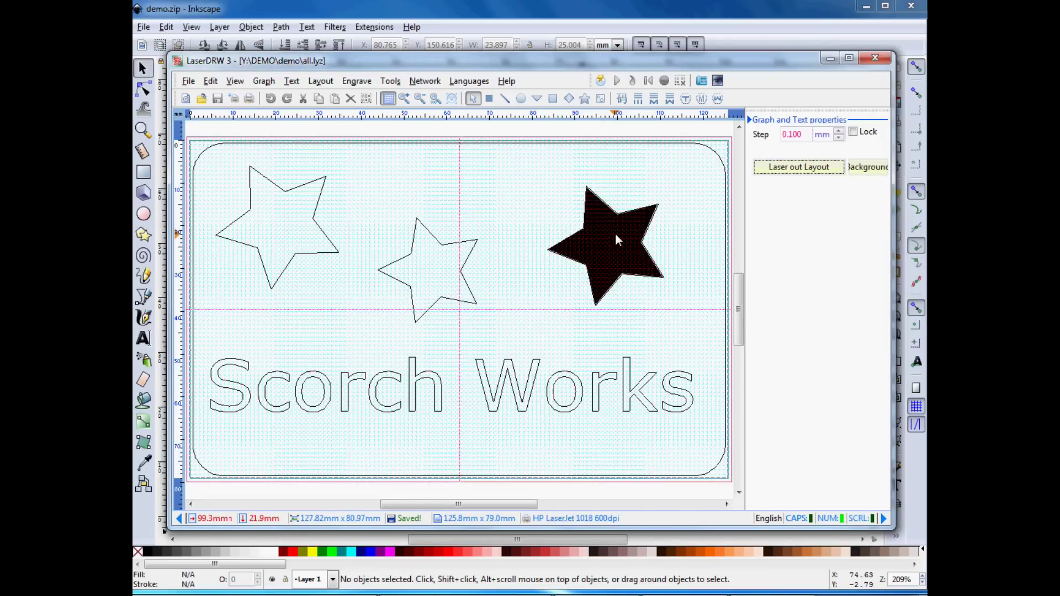
pyautogui.moveTo(616, 234)
pyautogui.mouseDown()
pyautogui.moveTo(585, 260)
pyautogui.moveTo(491, 216)
pyautogui.moveTo(356, 215)
pyautogui.moveTo(596, 217)
pyautogui.moveTo(614, 205)
pyautogui.moveTo(648, 276)
pyautogui.moveTo(638, 237)
pyautogui.moveTo(674, 223)
pyautogui.moveTo(608, 237)
pyautogui.moveTo(618, 233)
pyautogui.moveTo(613, 287)
pyautogui.moveTo(629, 232)
pyautogui.moveTo(647, 222)
pyautogui.moveTo(617, 234)
pyautogui.mouseUp()
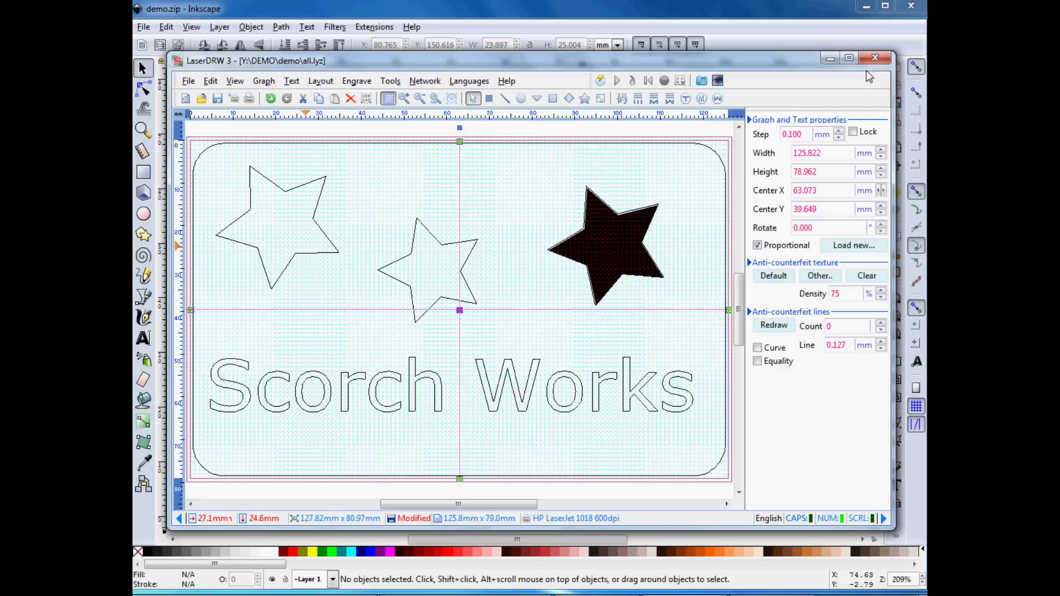
# Step: Open 01_raster_engrave.lyz without saving changes to all.lyz
pyautogui.click(189, 81)
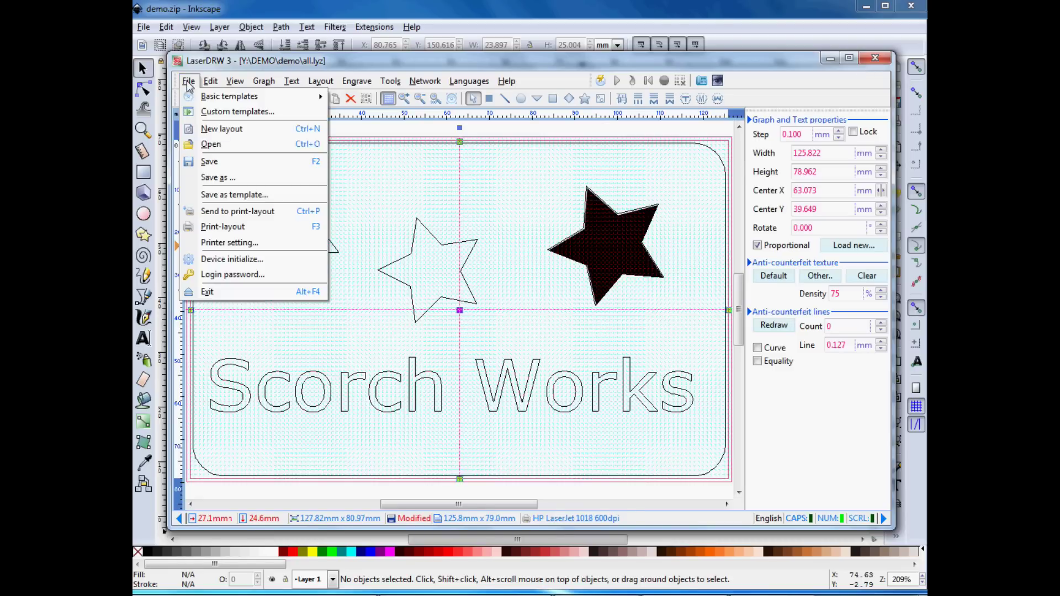
pyautogui.click(209, 144)
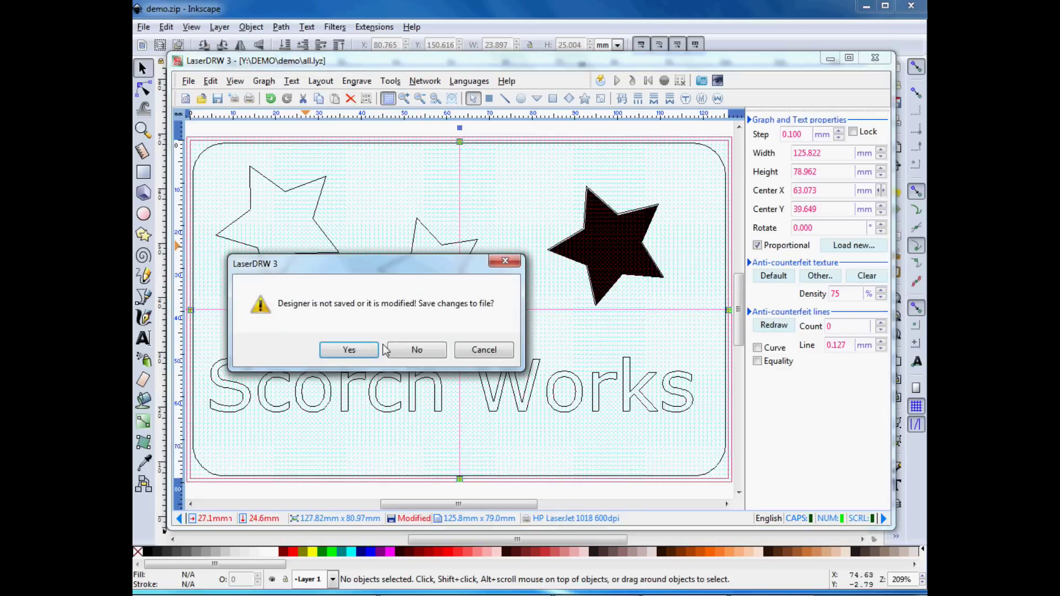
pyautogui.click(417, 351)
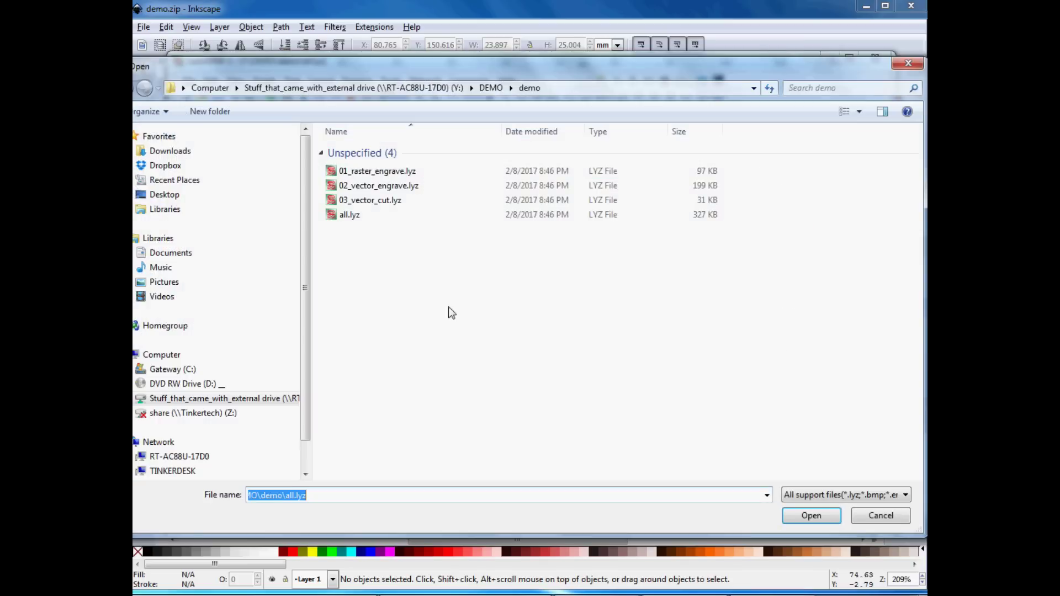
pyautogui.click(376, 173)
pyautogui.doubleClick(375, 174)
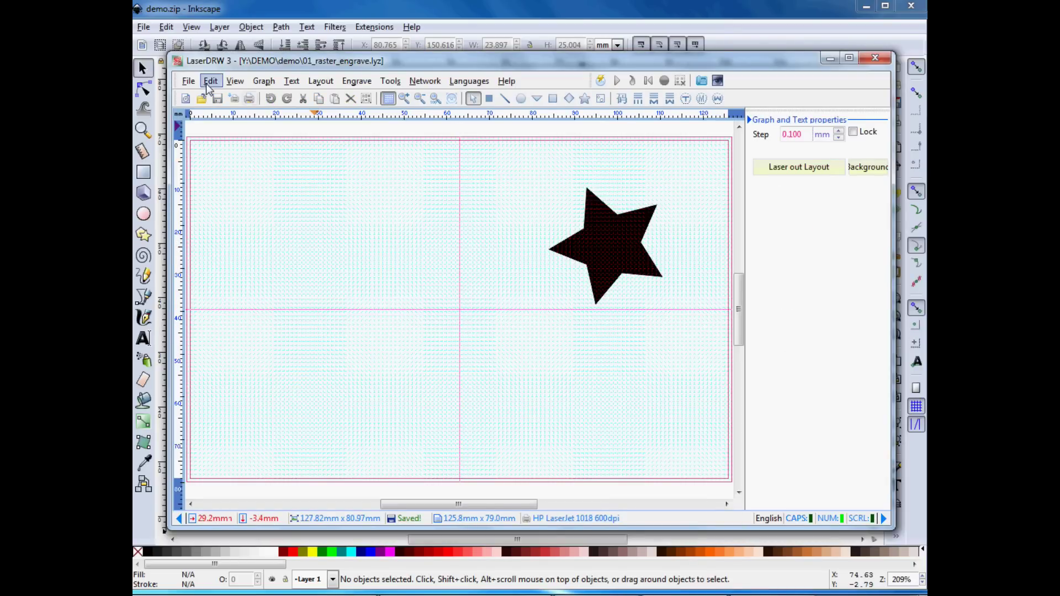
# Step: Open 02_vector_engrave.lyz to check its contents
pyautogui.click(188, 80)
pyautogui.click(211, 144)
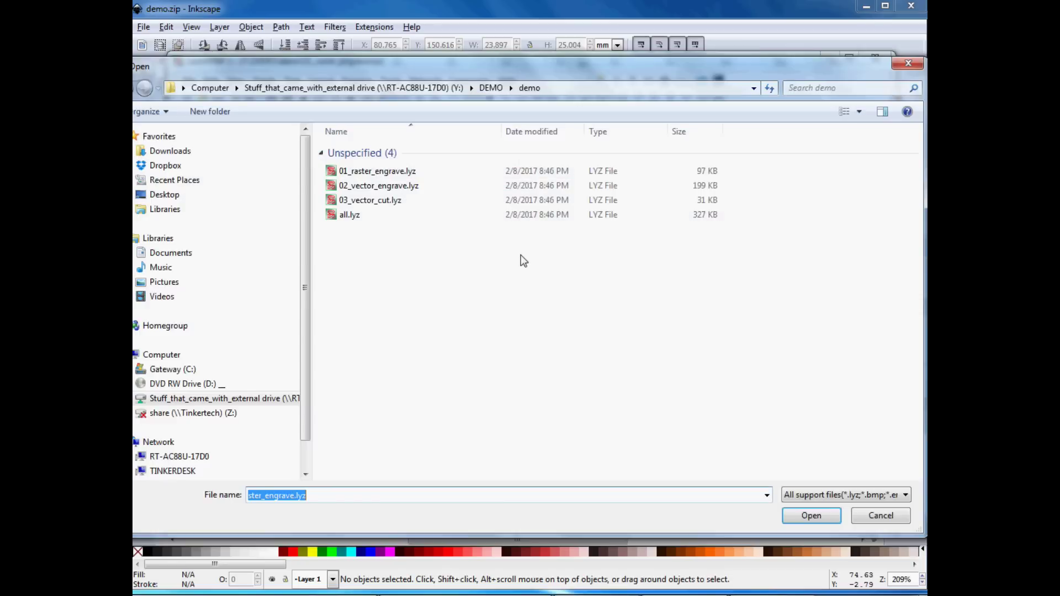
pyautogui.doubleClick(373, 187)
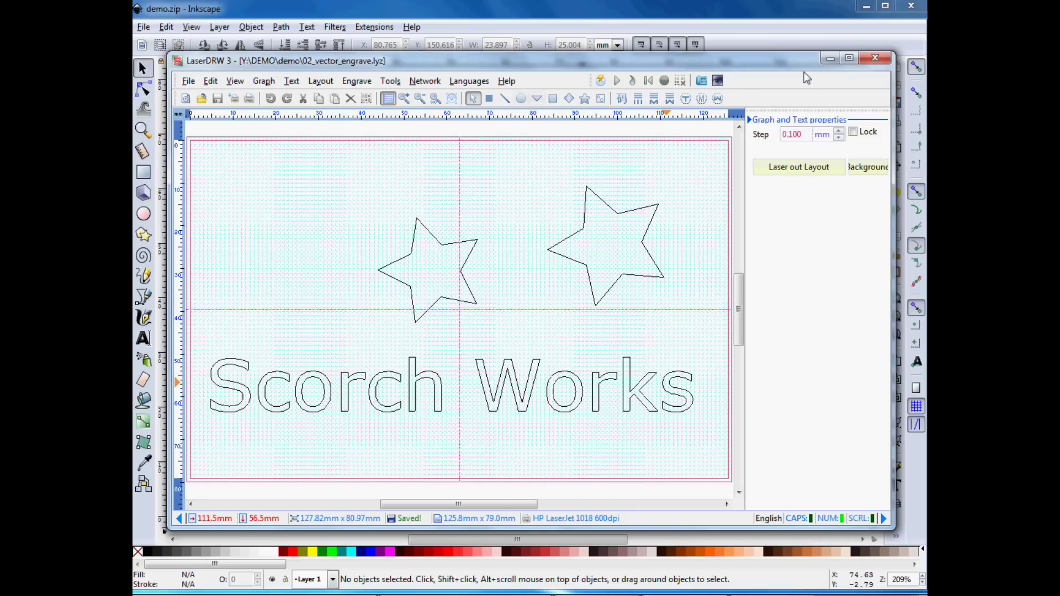
# Step: Open 03_vector_cut.lyz from the demo folder to check it
pyautogui.click(188, 80)
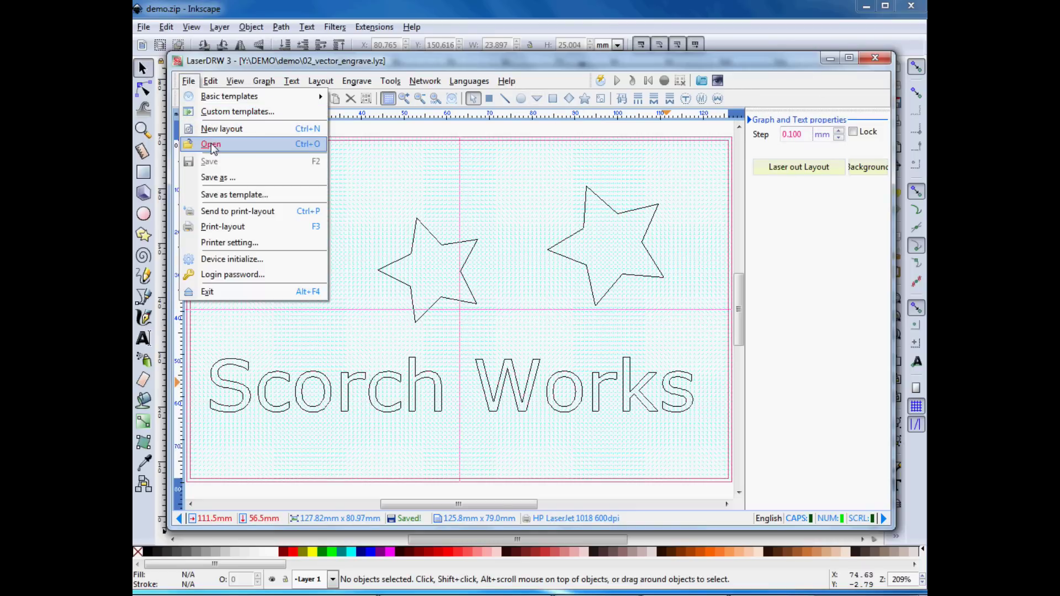
pyautogui.click(211, 145)
pyautogui.click(363, 201)
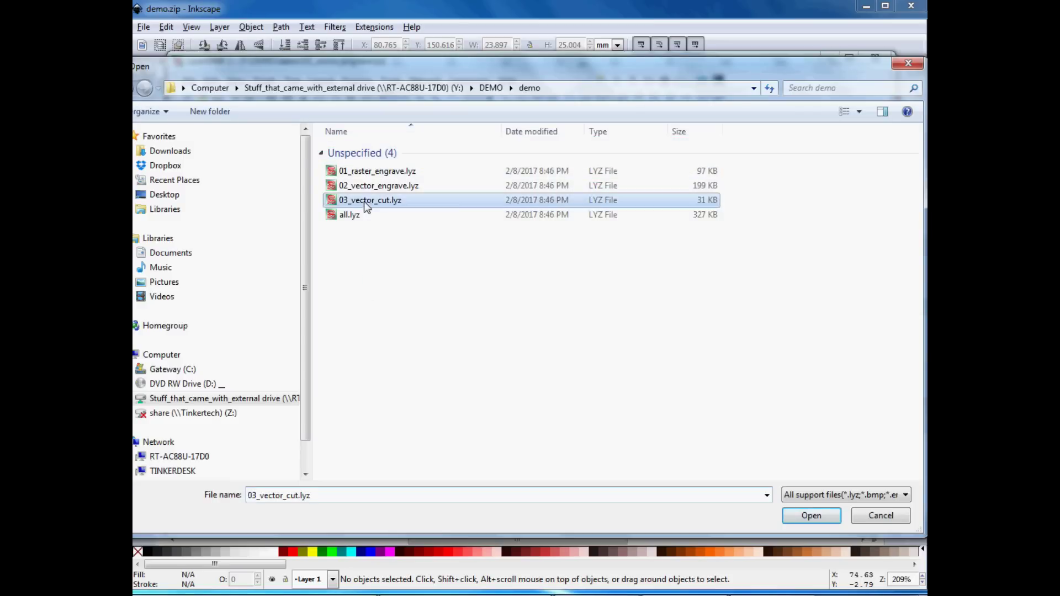
pyautogui.doubleClick(363, 201)
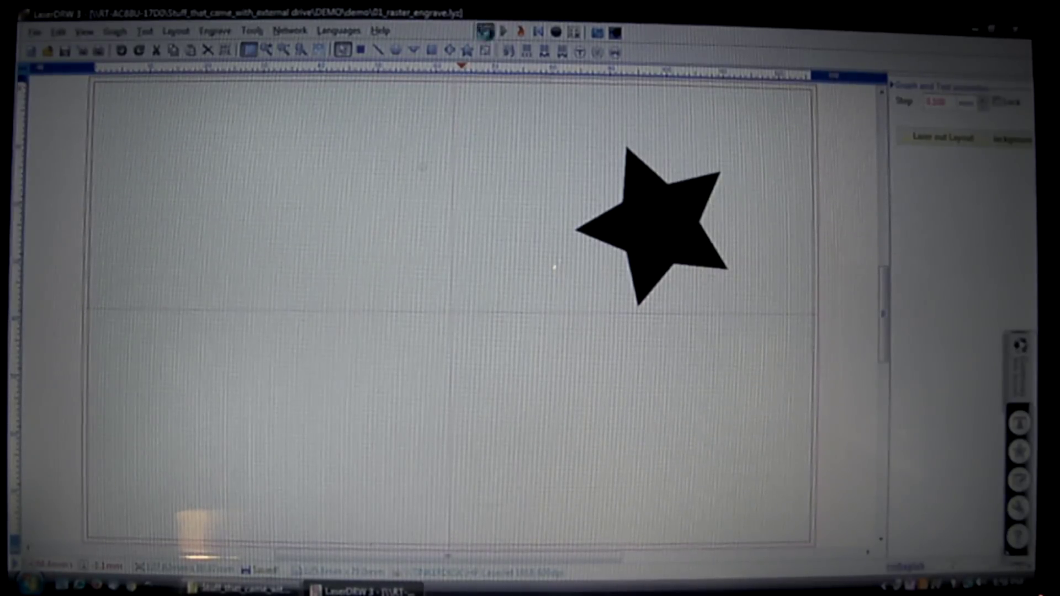
# Step: In the engraving manager, shift the star's start to Refer-X 15.4935, Refer-Y 11.3222 and set style to Engraving
pyautogui.click(486, 32)
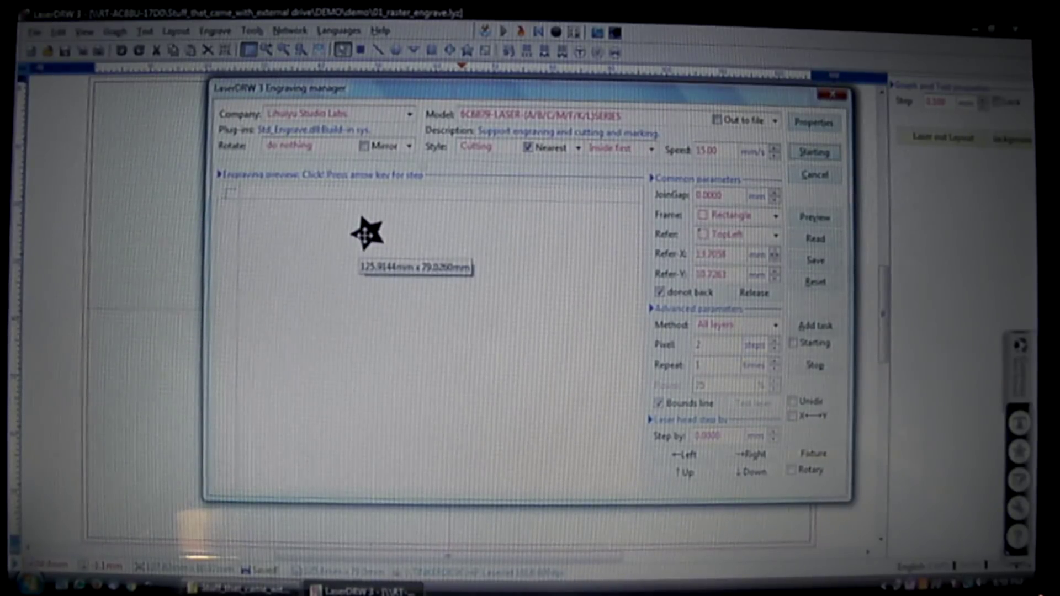
pyautogui.moveTo(364, 236); pyautogui.dragTo(367, 236)
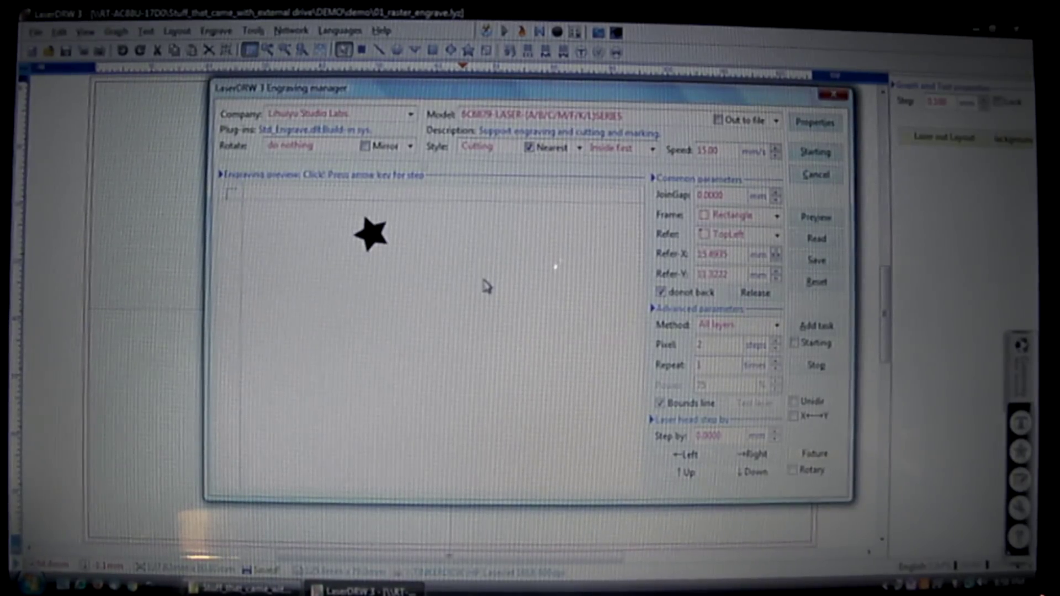
pyautogui.click(503, 150)
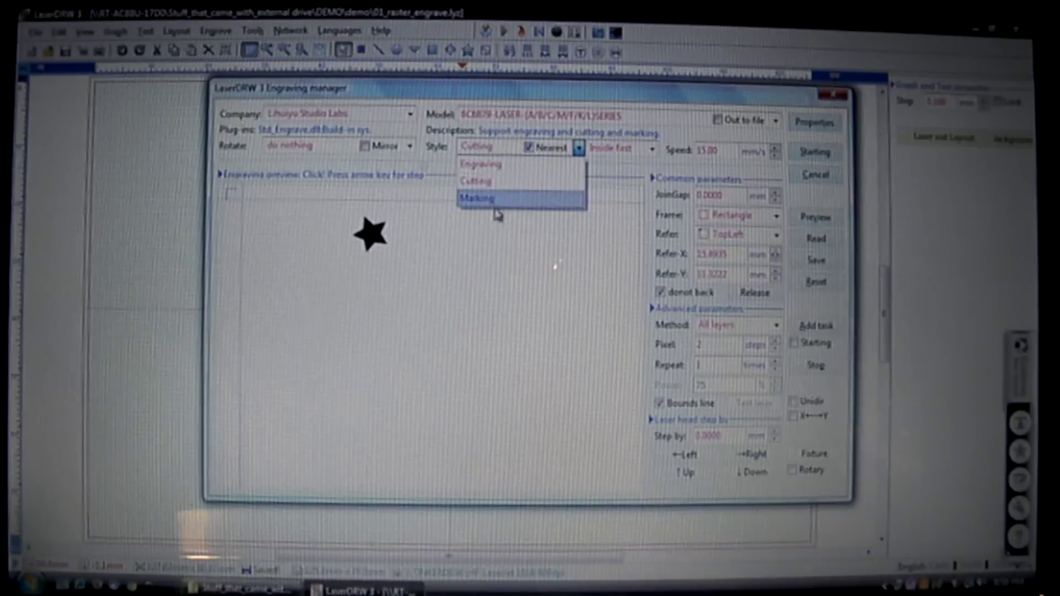
pyautogui.click(494, 168)
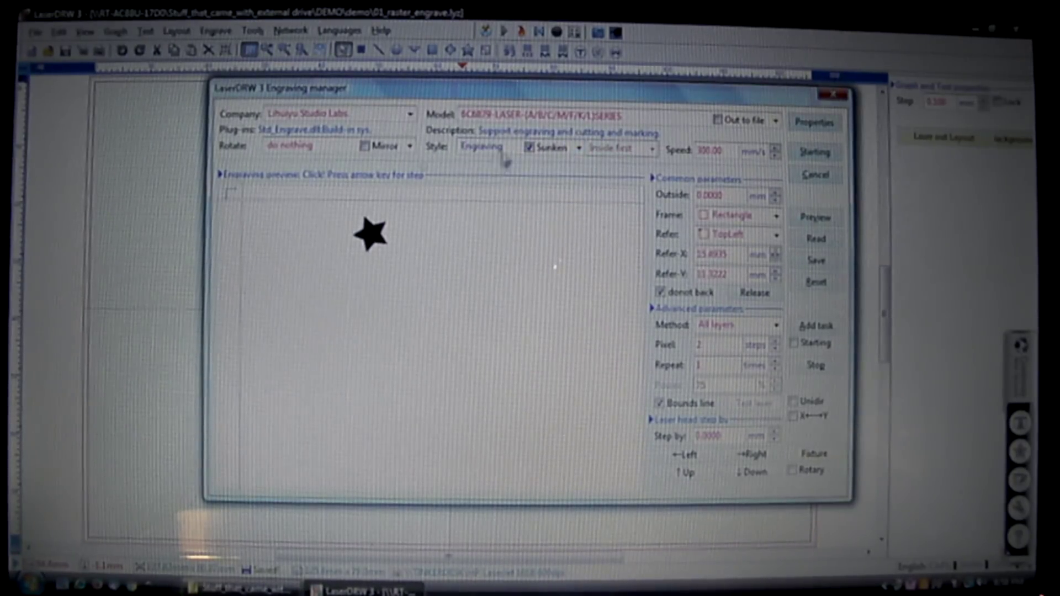
pyautogui.click(720, 149)
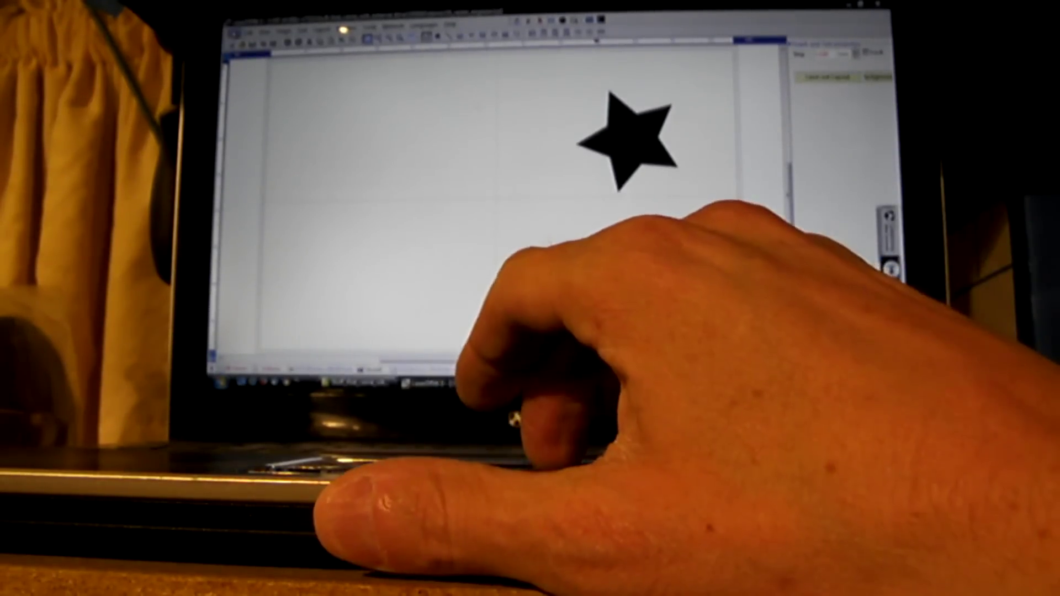
# Step: Open the vector engrave layout with the two stars and Scorch Works text
pyautogui.click(242, 30)
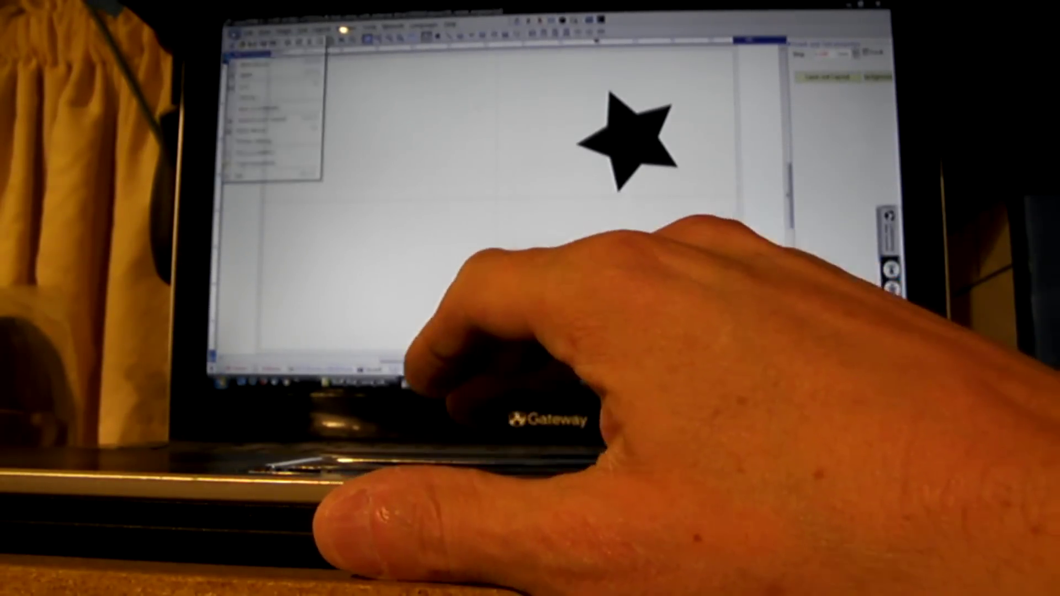
pyautogui.click(260, 75)
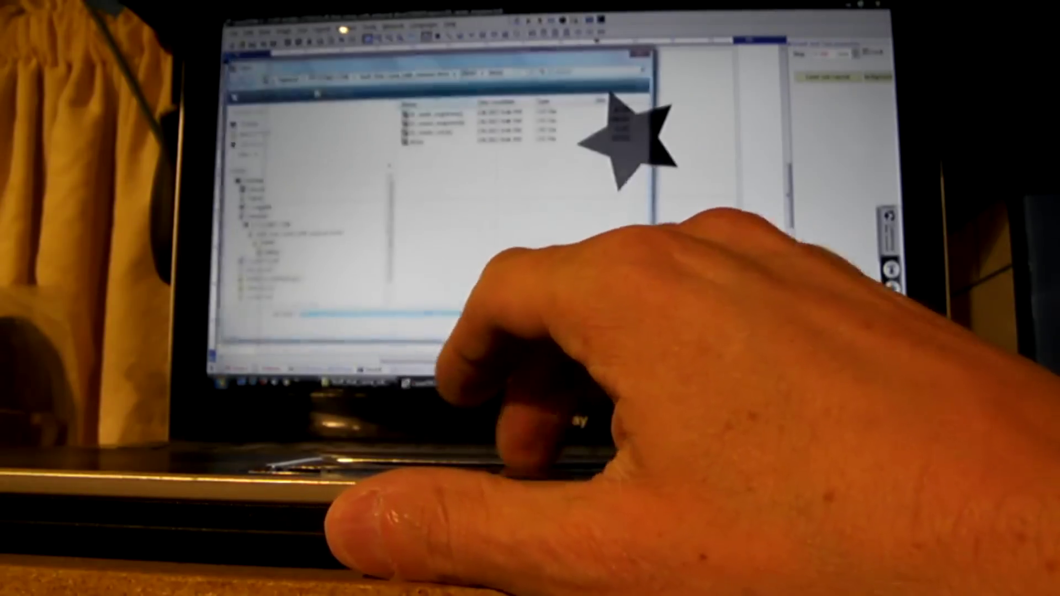
pyautogui.doubleClick(445, 126)
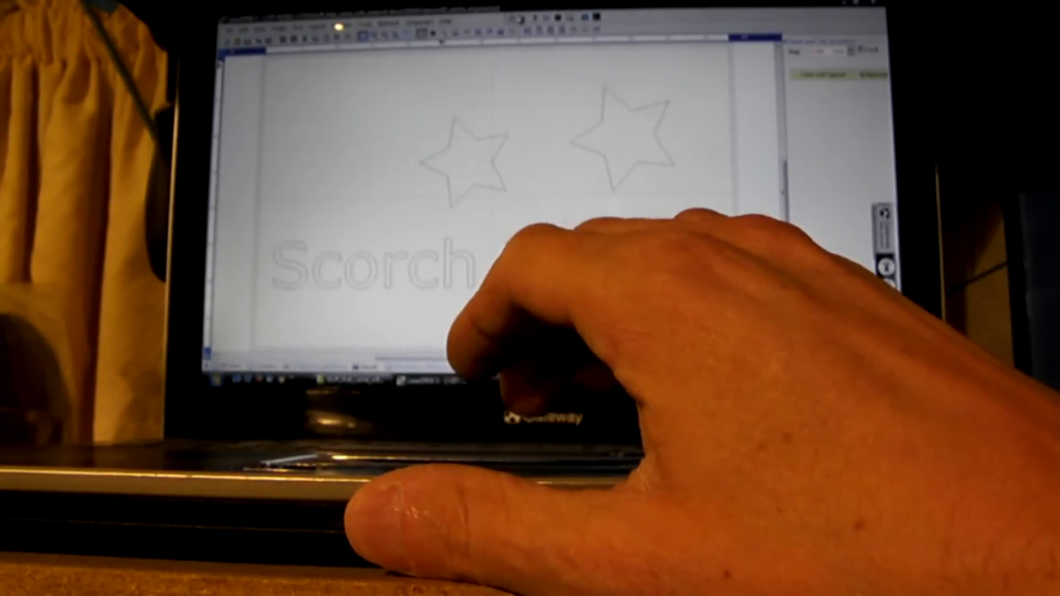
# Step: Set the engraving job style to Cutting with speed 10
pyautogui.click(515, 20)
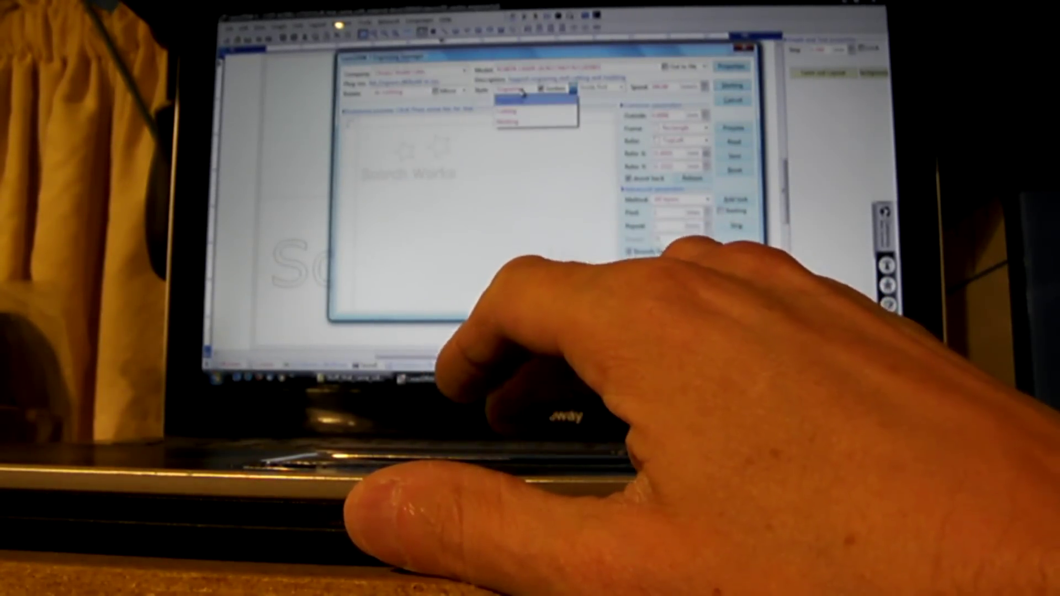
pyautogui.click(516, 112)
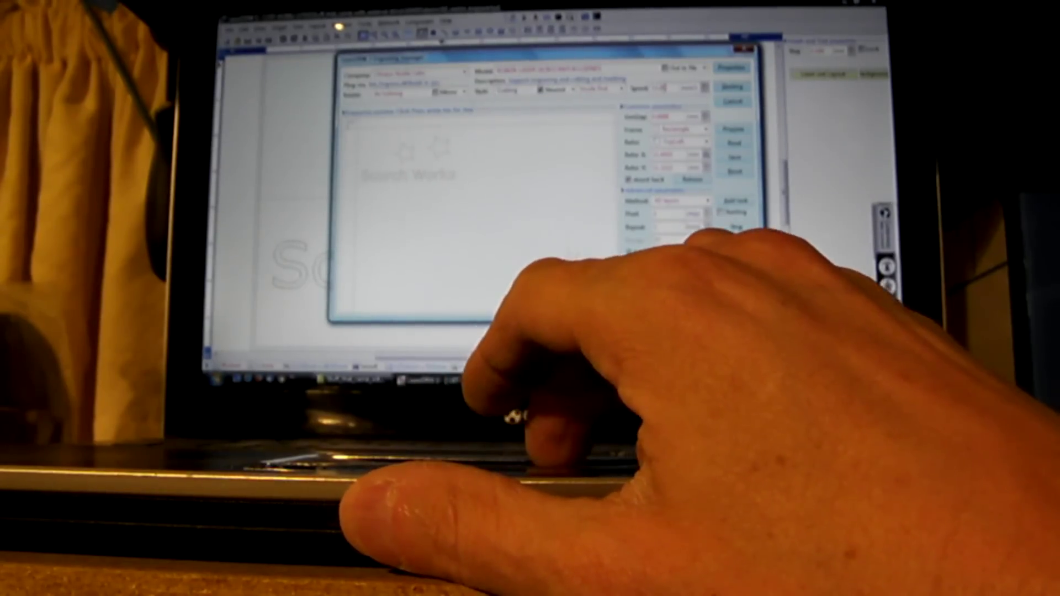
pyautogui.doubleClick(657, 88)
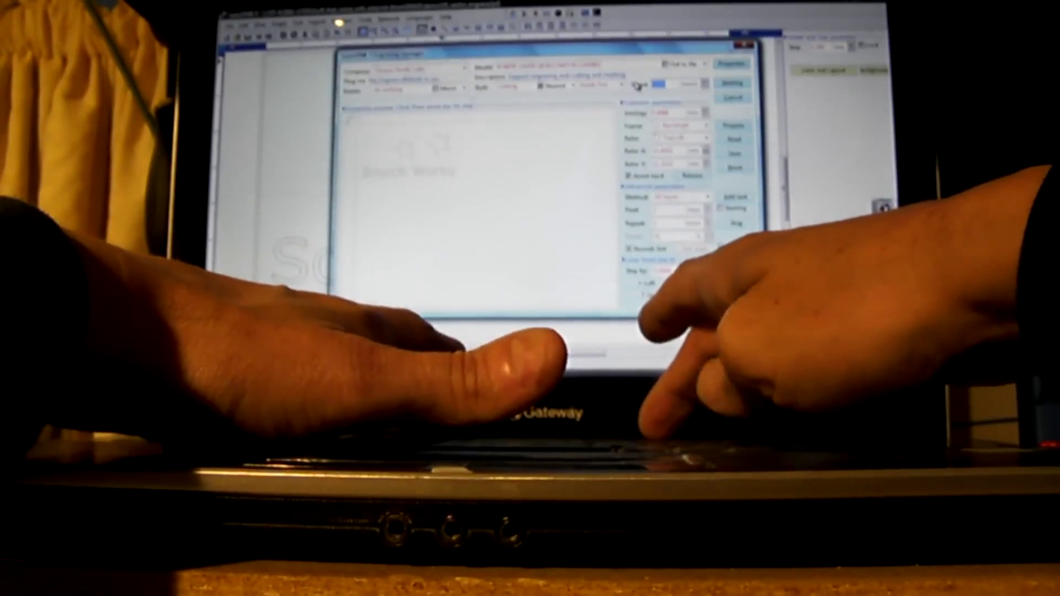
pyautogui.write('10')
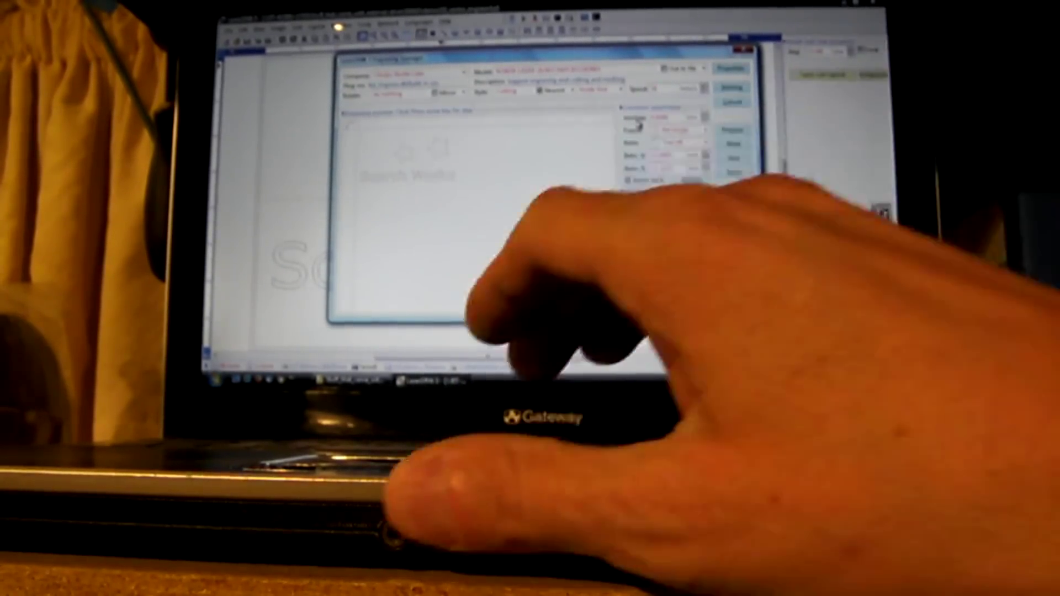
# Step: Start the vector job on the laser with Starting
pyautogui.click(734, 87)
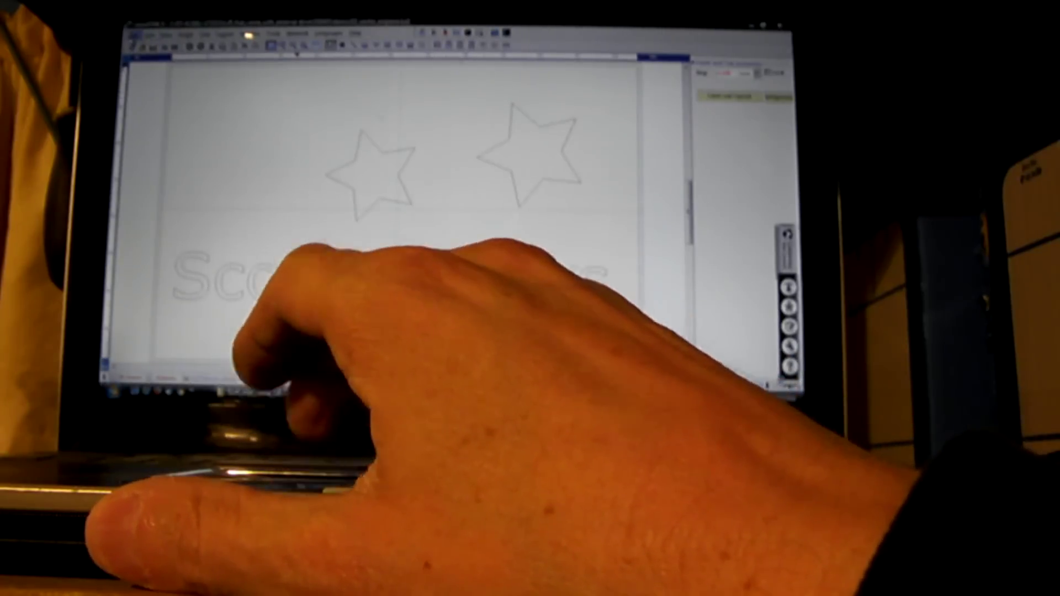
# Step: Open 03_vector_cut.lyz using the keyboard-driven File menu
pyautogui.hotkey('alt', 'f')
pyautogui.press('Down')
pyautogui.press('Down')
pyautogui.press('Down')
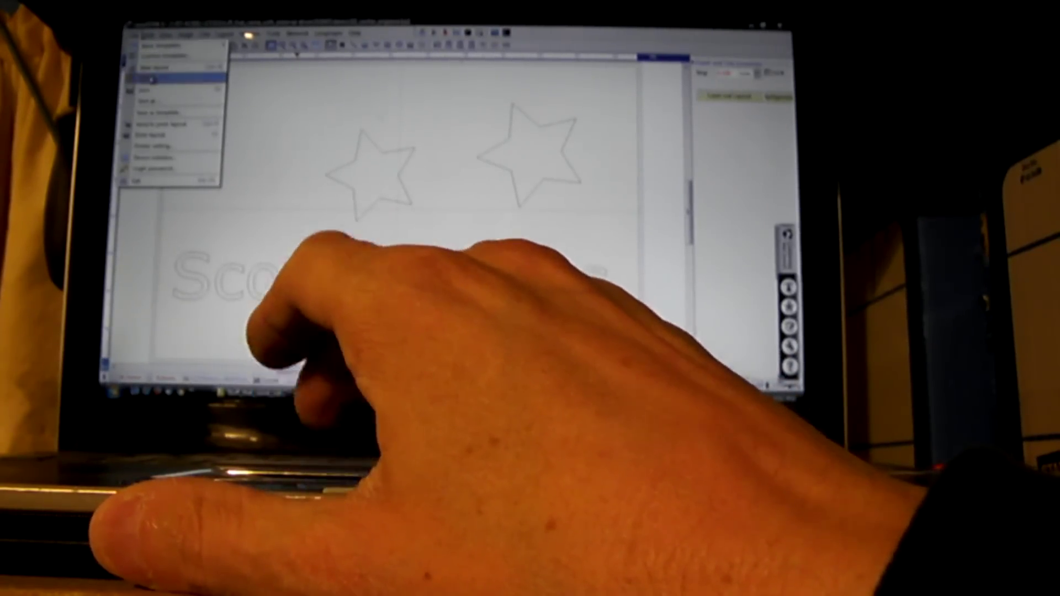
pyautogui.press('Return')
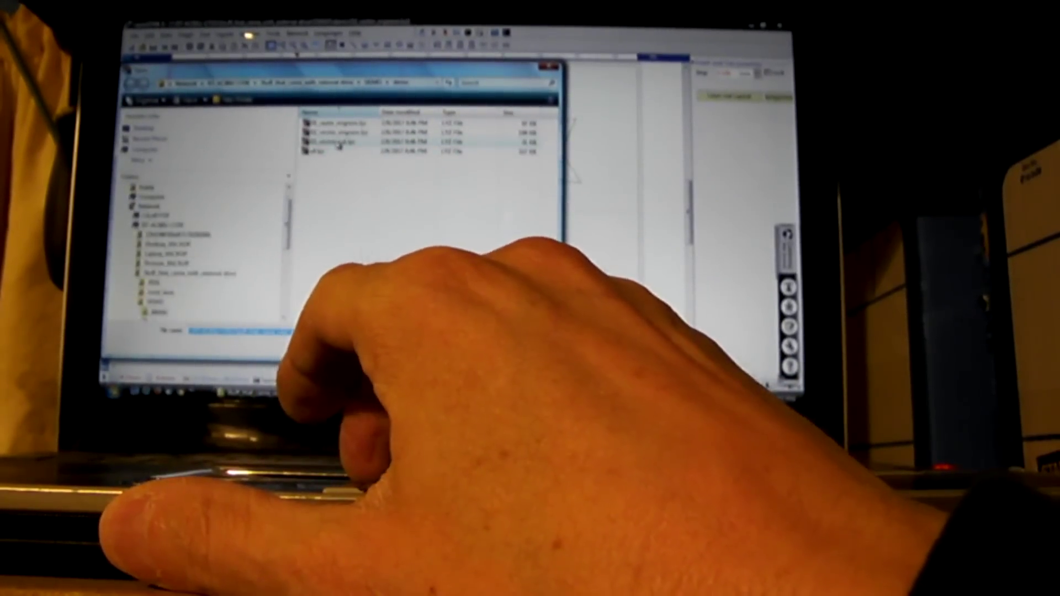
pyautogui.click(339, 143)
pyautogui.press('Return')
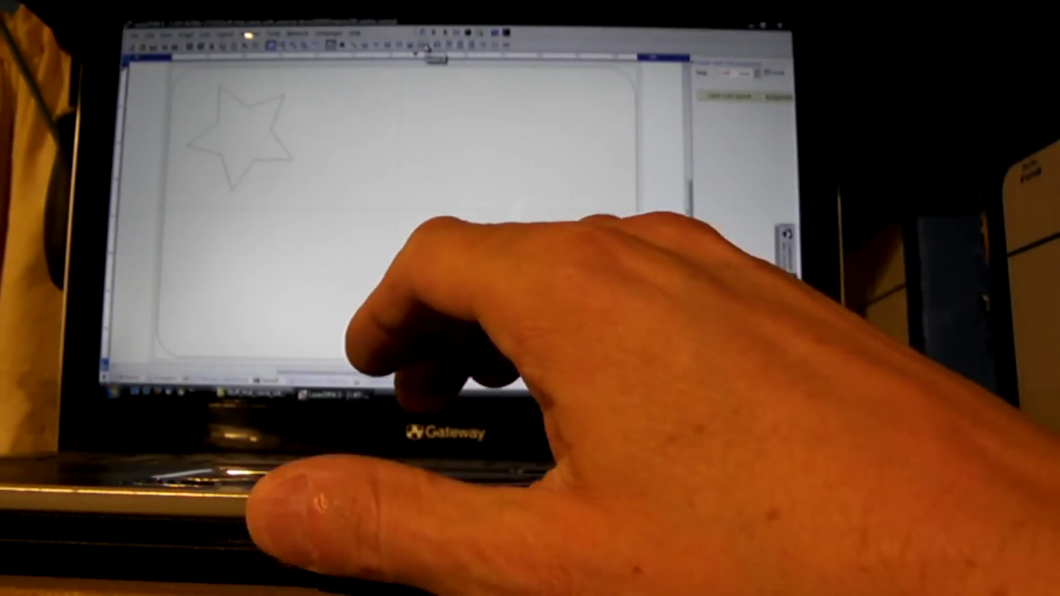
# Step: Replace the cut job's speed with 1 in the engraving manager
pyautogui.click(423, 35)
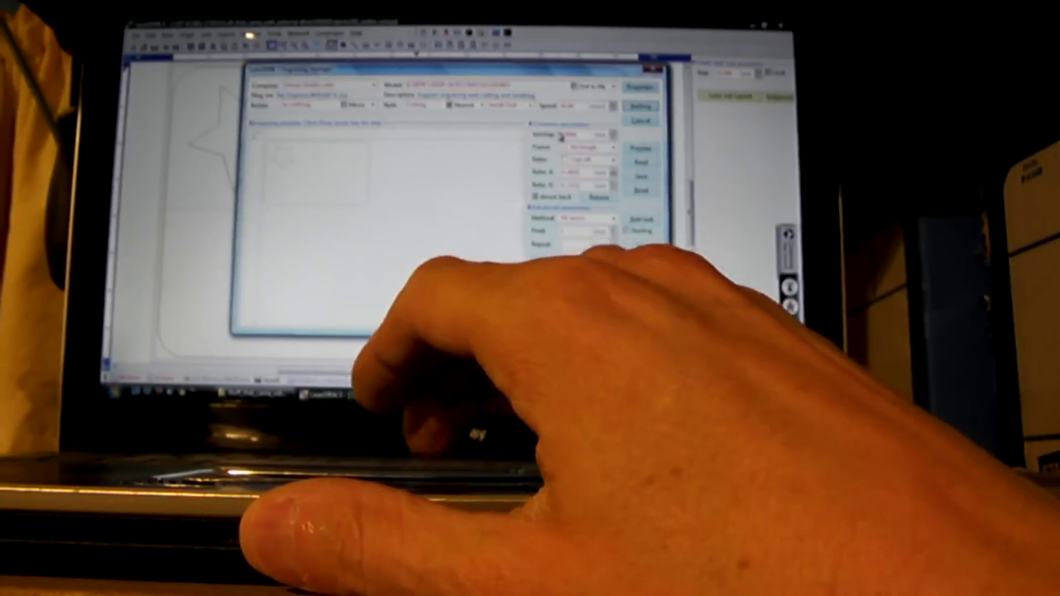
pyautogui.doubleClick(567, 106)
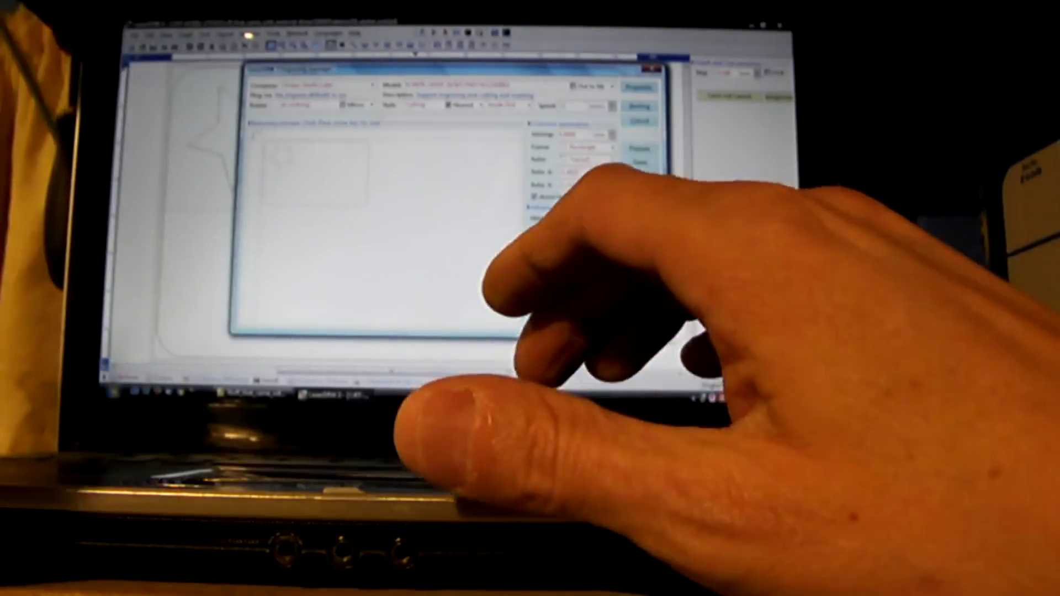
pyautogui.write('1')
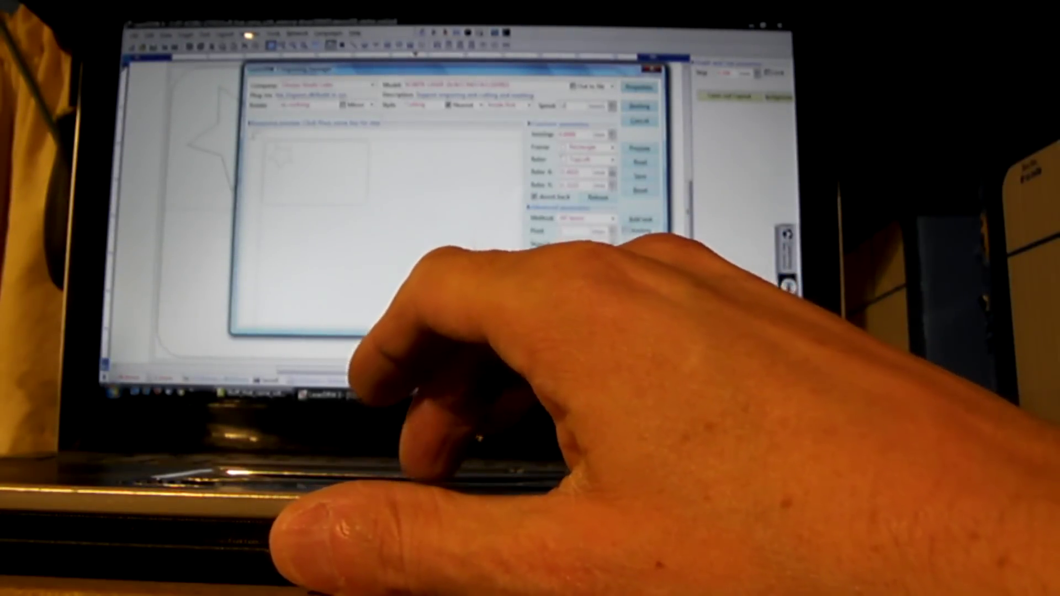